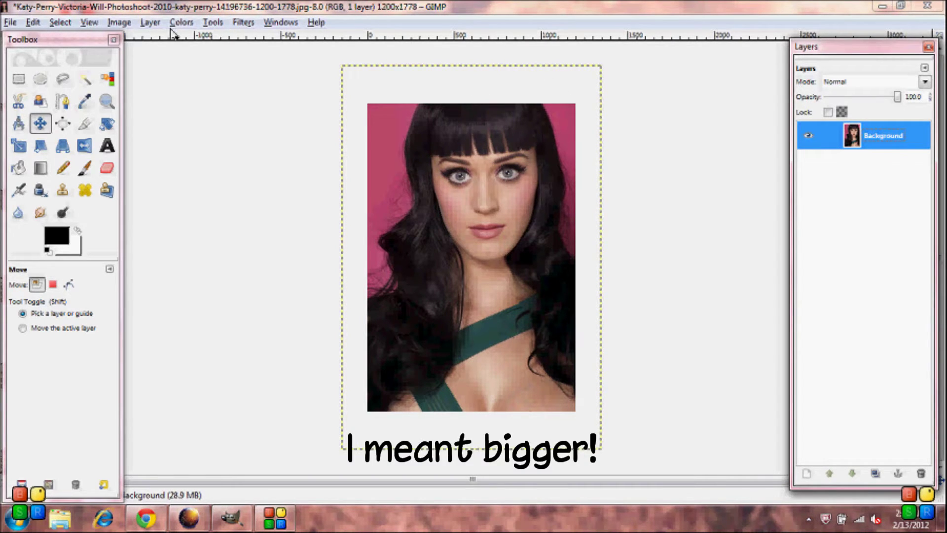
Fit the canvas to the portrait layer so the whole image is inside the canvas.
{"action": "left_click", "coordinate": [119, 22]}
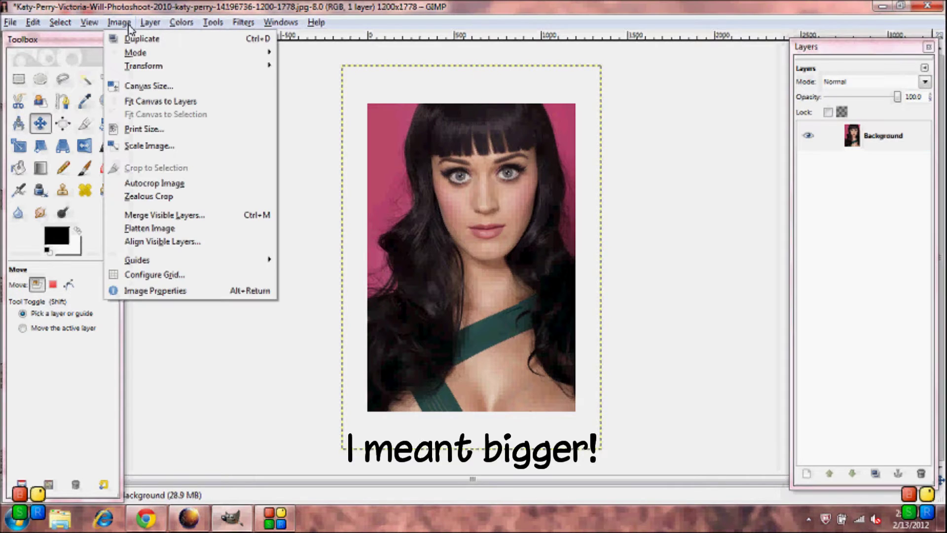
{"action": "left_click", "coordinate": [159, 105]}
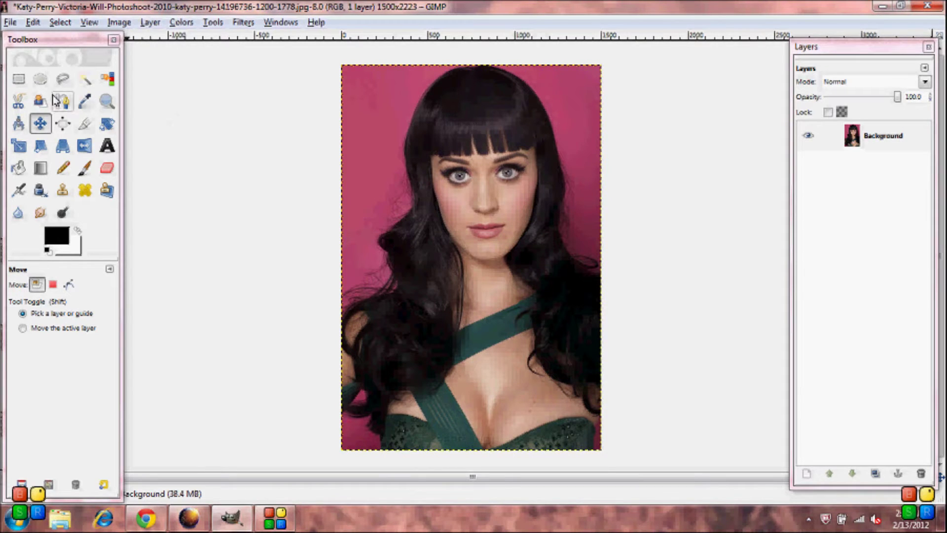
Select the portrait's upper part down to the nose, about 1504 × 792 px, invert the selection and clear everything below it.
{"action": "left_click", "coordinate": [18, 80]}
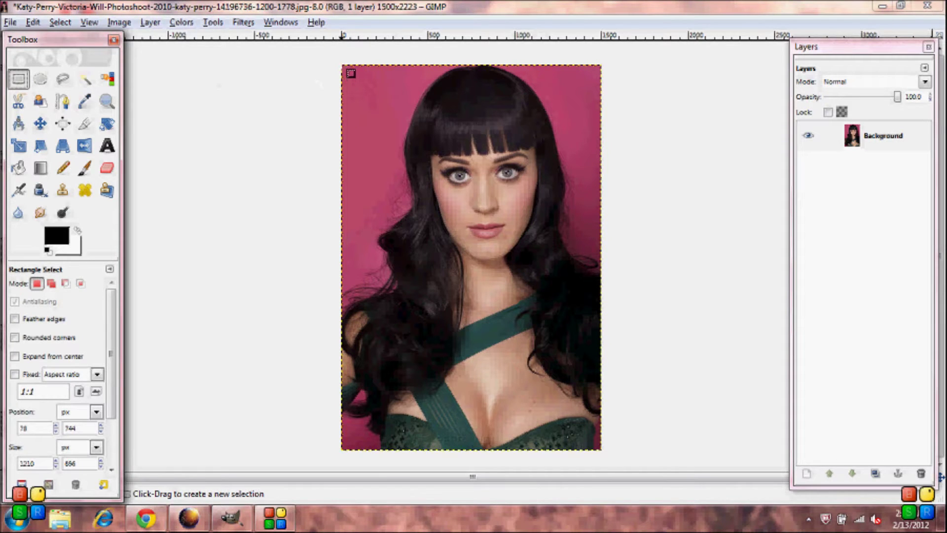
{"action": "left_click_drag", "start_coordinate": [341, 64], "coordinate": [597, 201]}
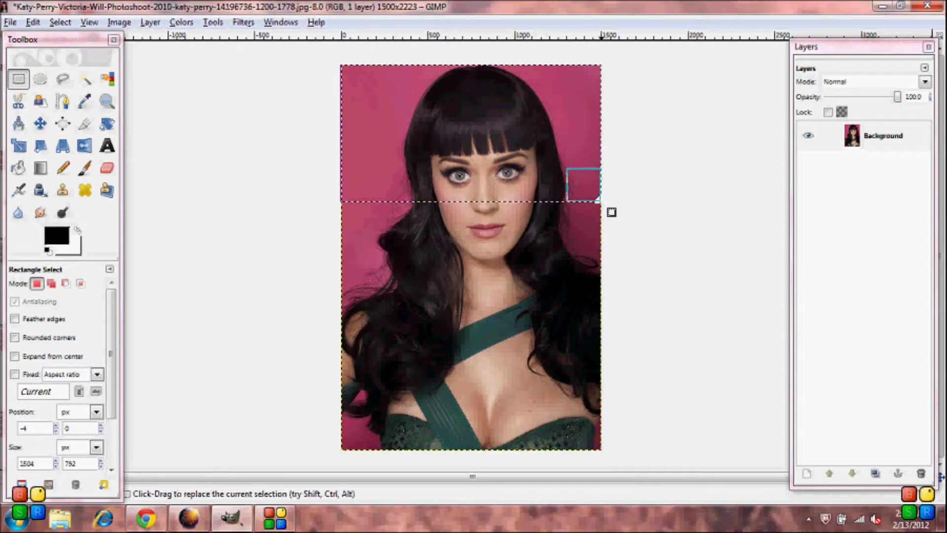
{"action": "right_click", "coordinate": [502, 151]}
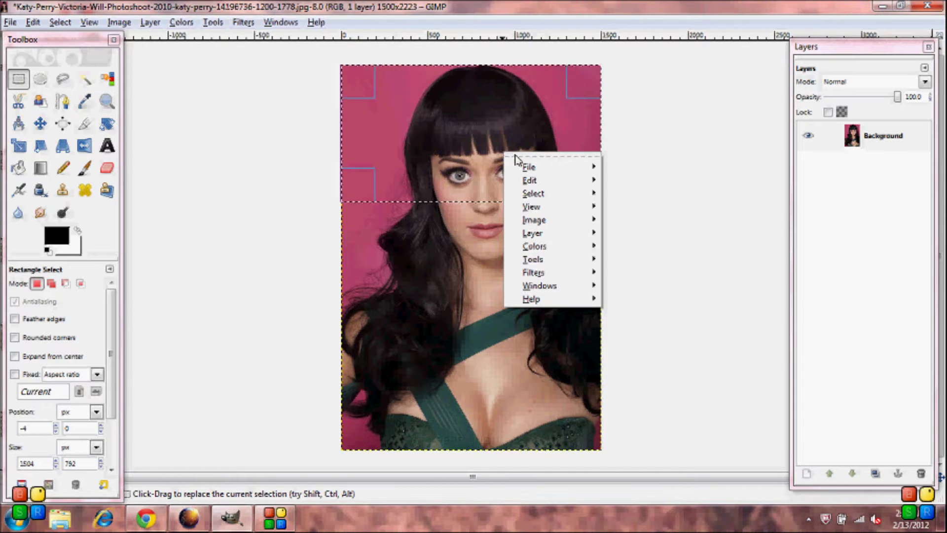
{"action": "mouse_move", "coordinate": [527, 193]}
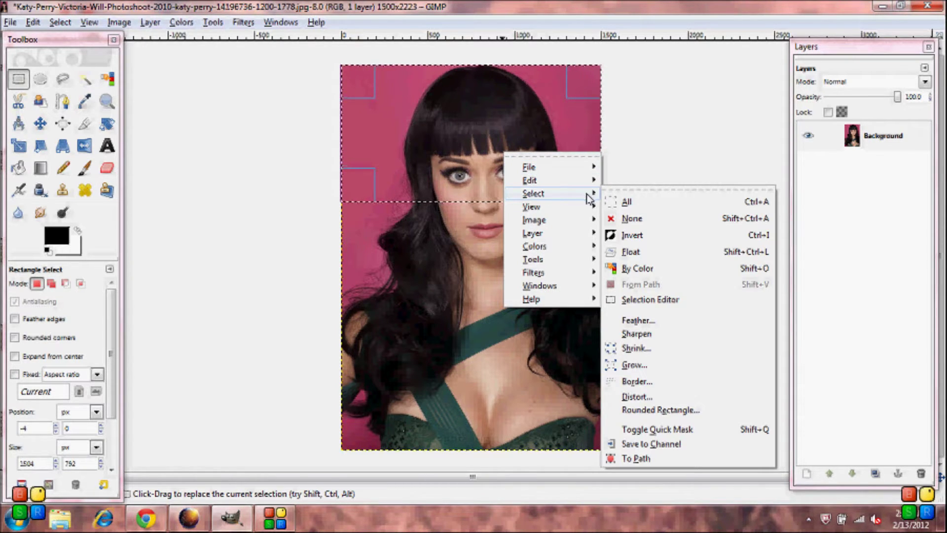
{"action": "left_click", "coordinate": [630, 237]}
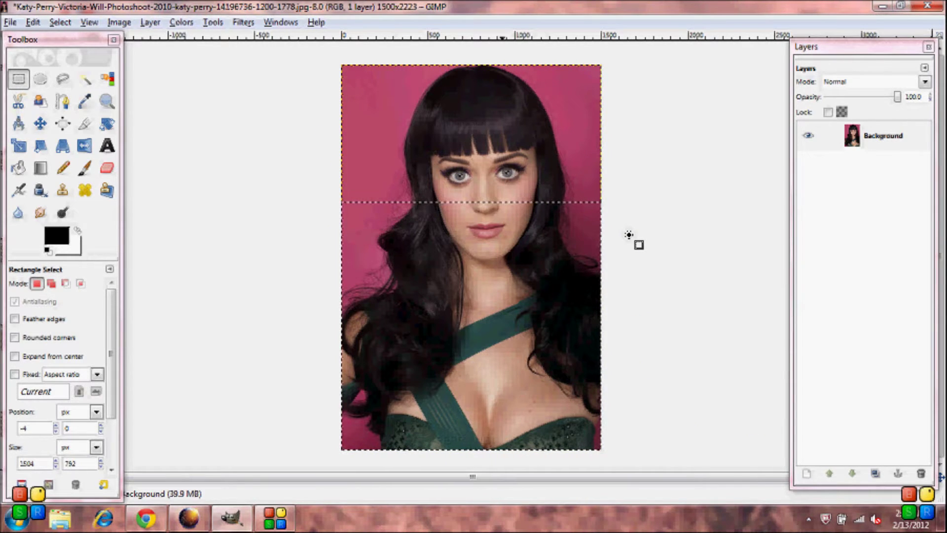
{"action": "key", "text": "Delete"}
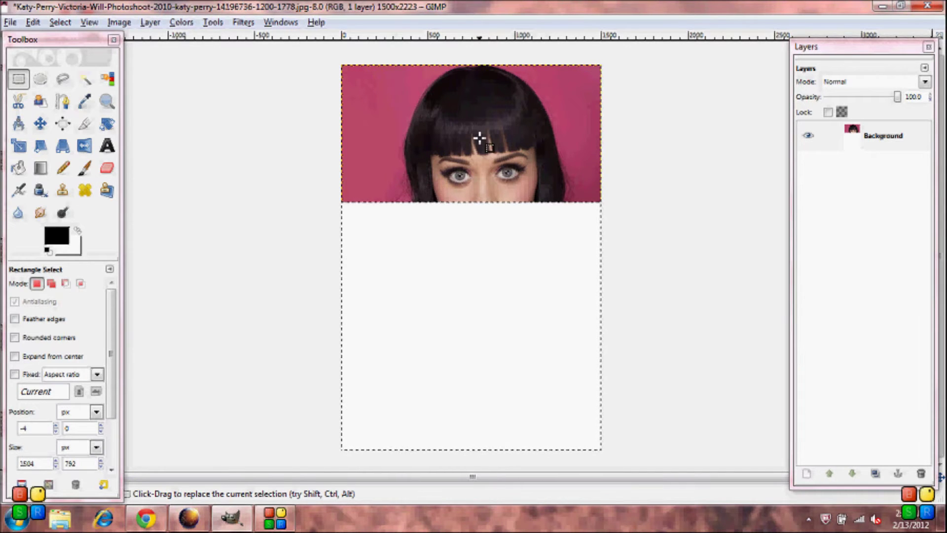
{"action": "left_click", "coordinate": [10, 23]}
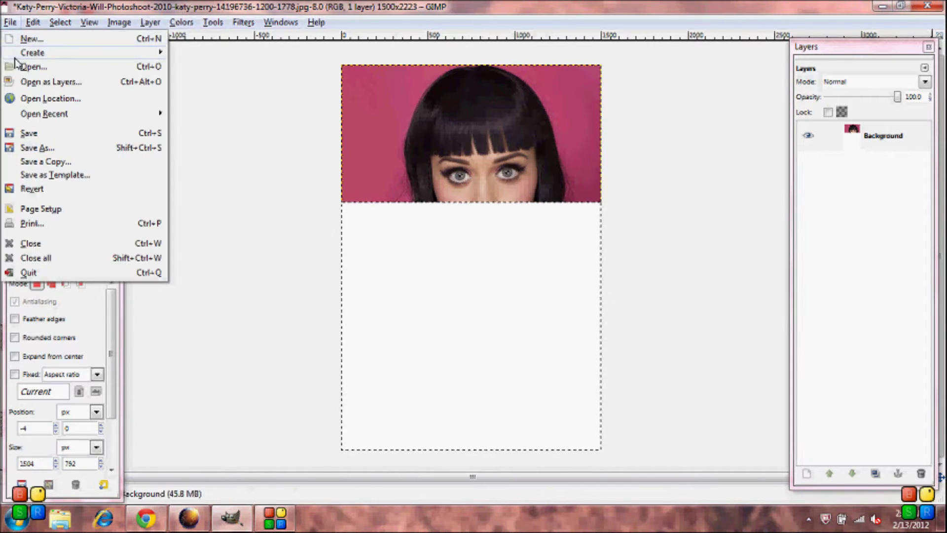
{"action": "left_click", "coordinate": [30, 67]}
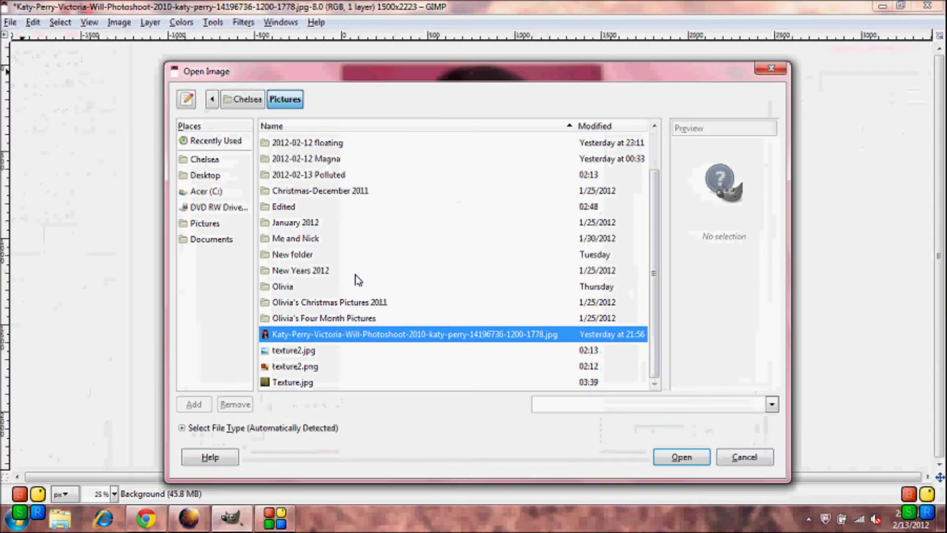
{"action": "double_click", "coordinate": [349, 335]}
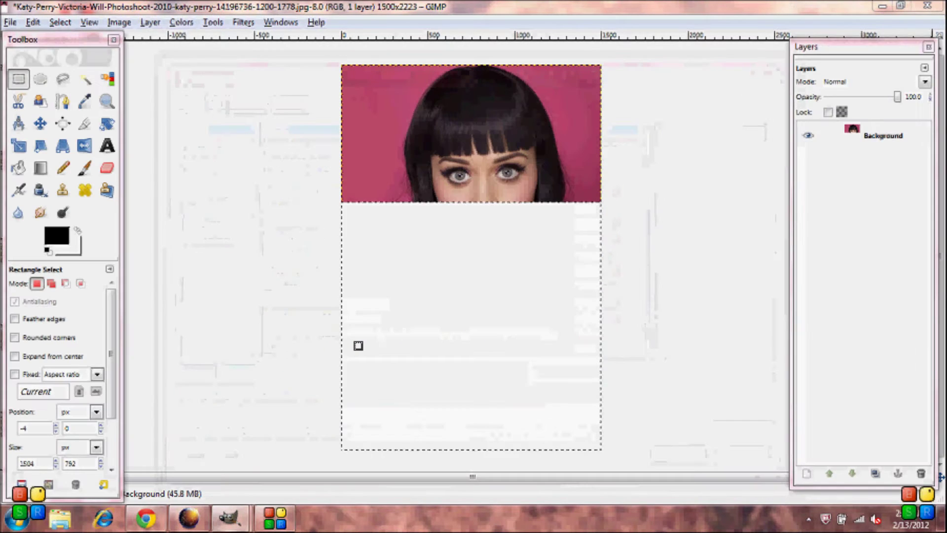
{"action": "mouse_move", "coordinate": [239, 517]}
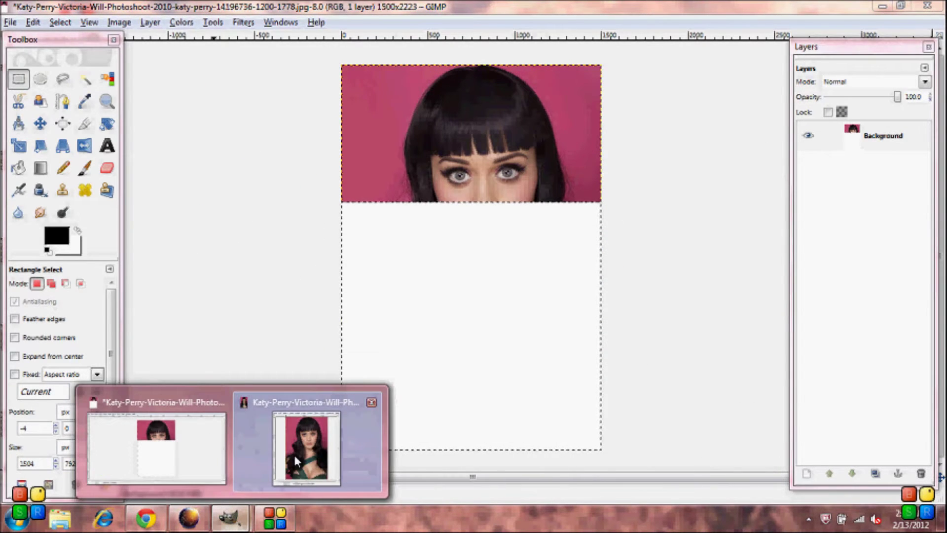
{"action": "left_click", "coordinate": [306, 447]}
{"action": "left_click", "coordinate": [311, 25]}
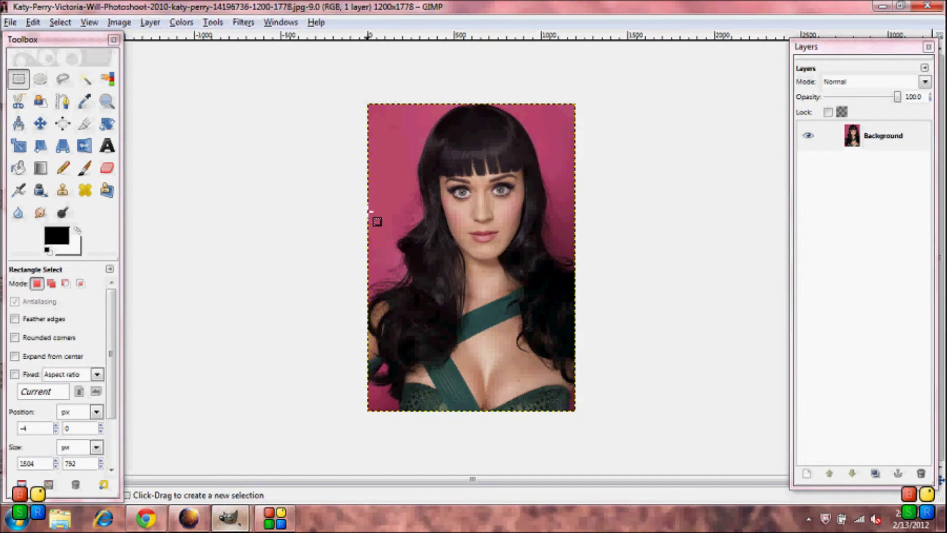
Select the portrait's lower part from the nose down, about 1204 × 1164 px, invert the selection and clear the area above it.
{"action": "mouse_move", "coordinate": [370, 212]}
{"action": "left_mouse_down"}
{"action": "mouse_move", "coordinate": [532, 269]}
{"action": "mouse_move", "coordinate": [582, 418]}
{"action": "left_mouse_up"}
{"action": "left_click_drag", "start_coordinate": [566, 233], "coordinate": [559, 228]}
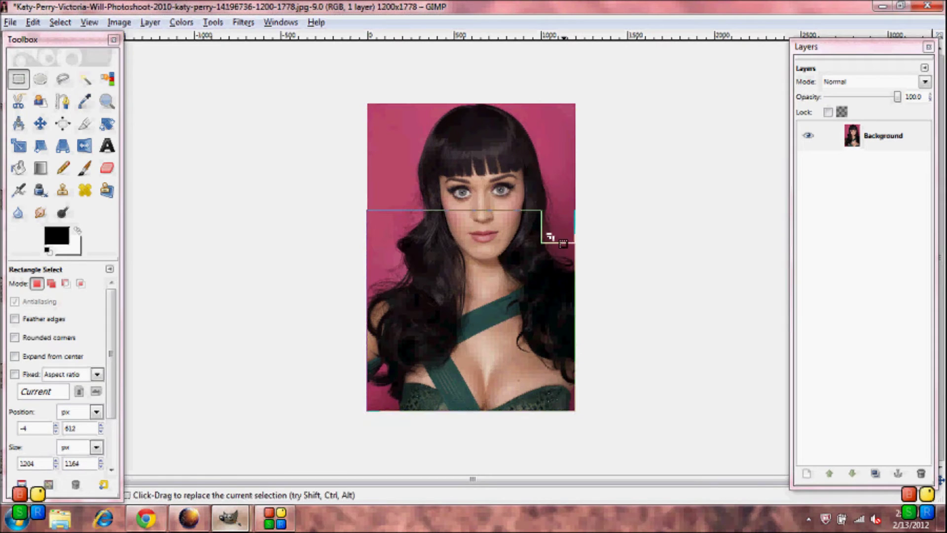
{"action": "right_click", "coordinate": [482, 281]}
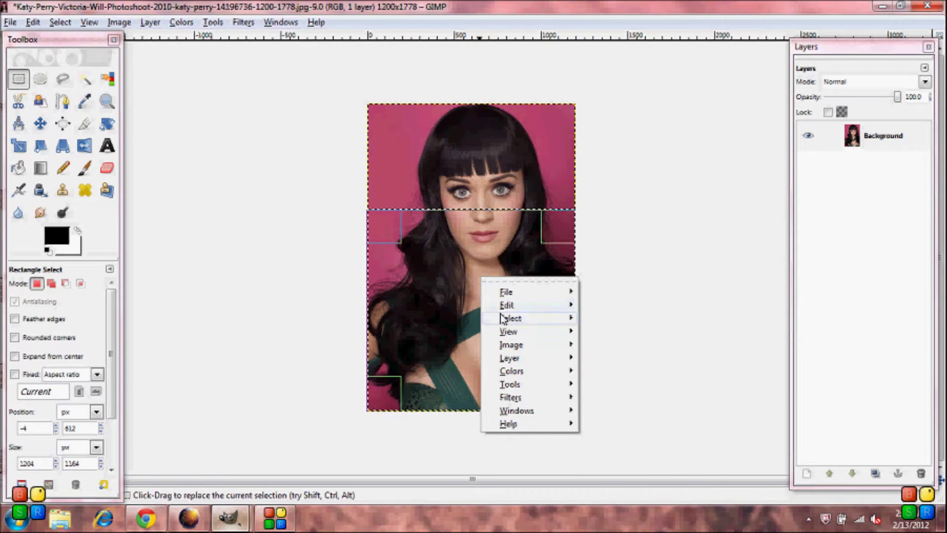
{"action": "mouse_move", "coordinate": [509, 320]}
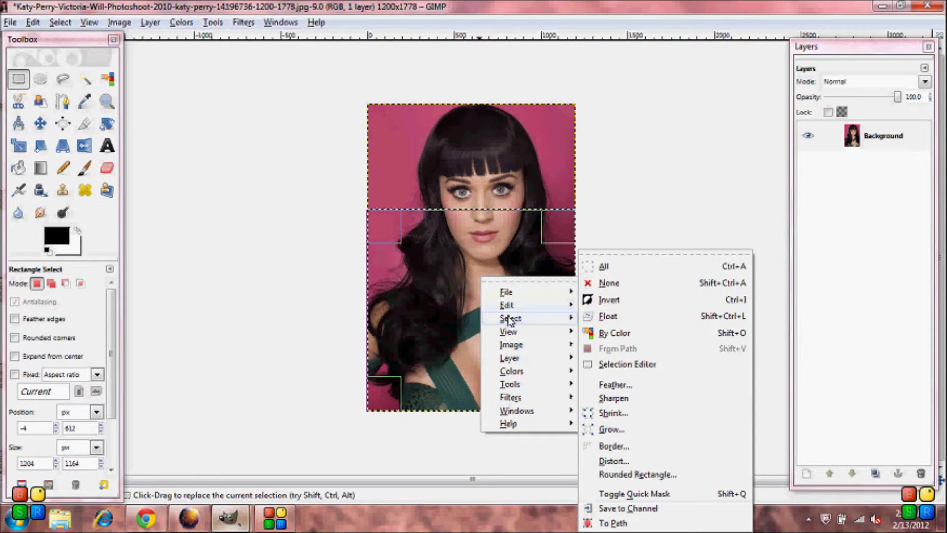
{"action": "left_click", "coordinate": [596, 303]}
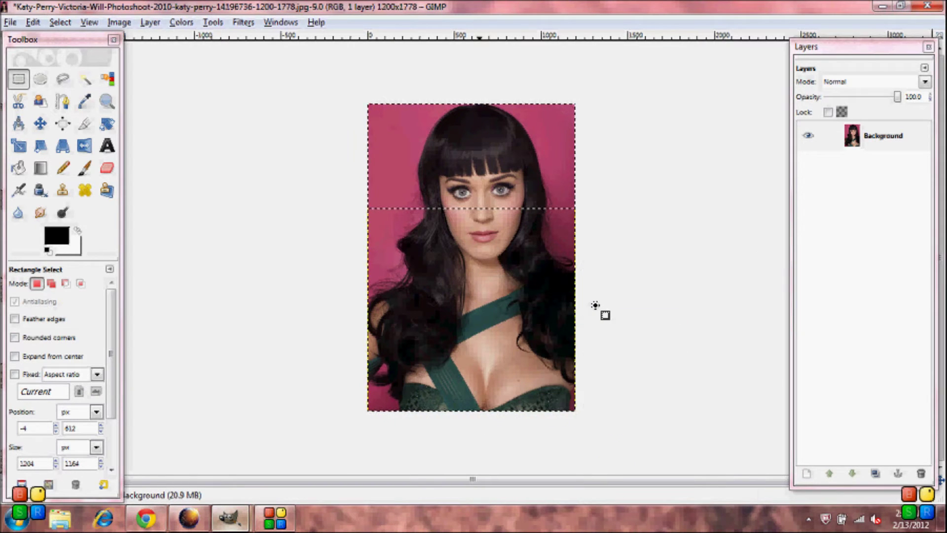
{"action": "key", "text": "Delete"}
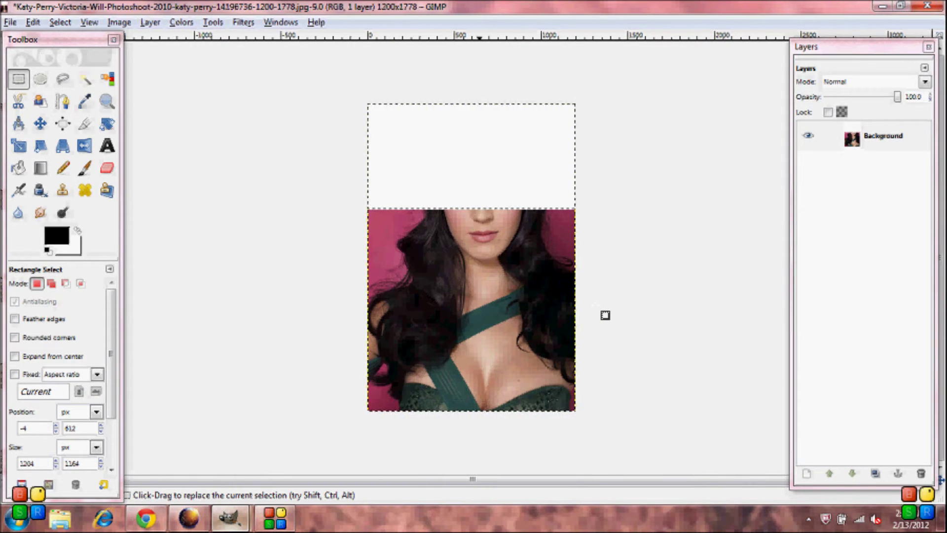
Switch back to the image with the upper half of the face and invert its selection to cover the remaining photo strip.
{"action": "mouse_move", "coordinate": [227, 503]}
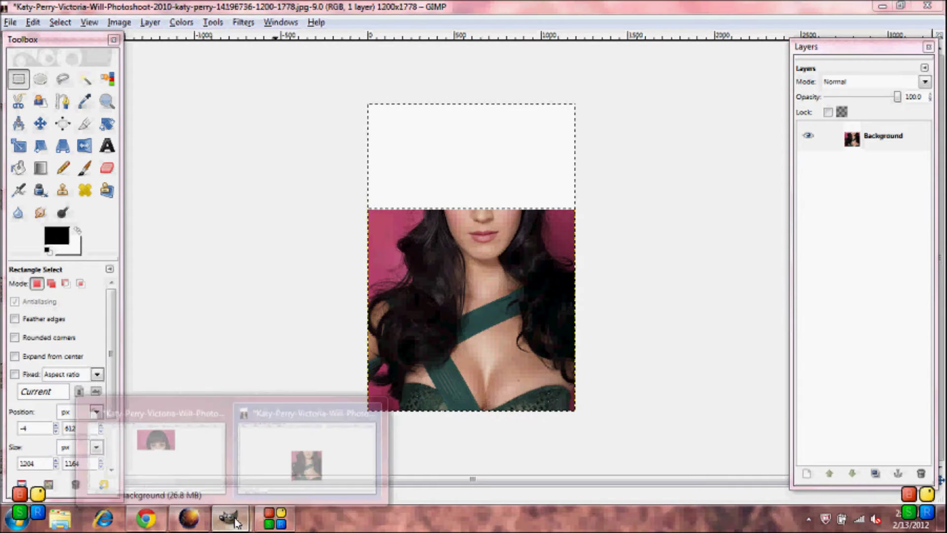
{"action": "left_click", "coordinate": [197, 458]}
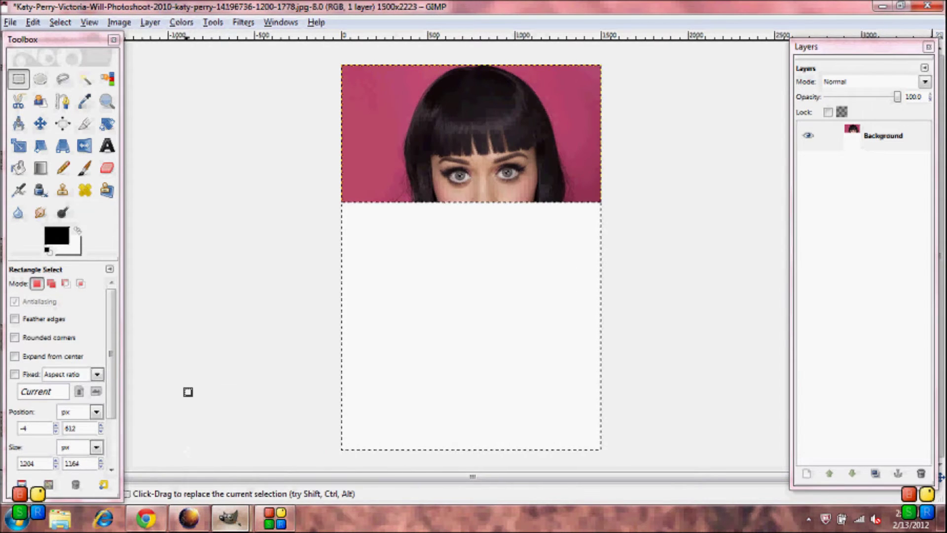
{"action": "right_click", "coordinate": [442, 157]}
{"action": "mouse_move", "coordinate": [476, 197]}
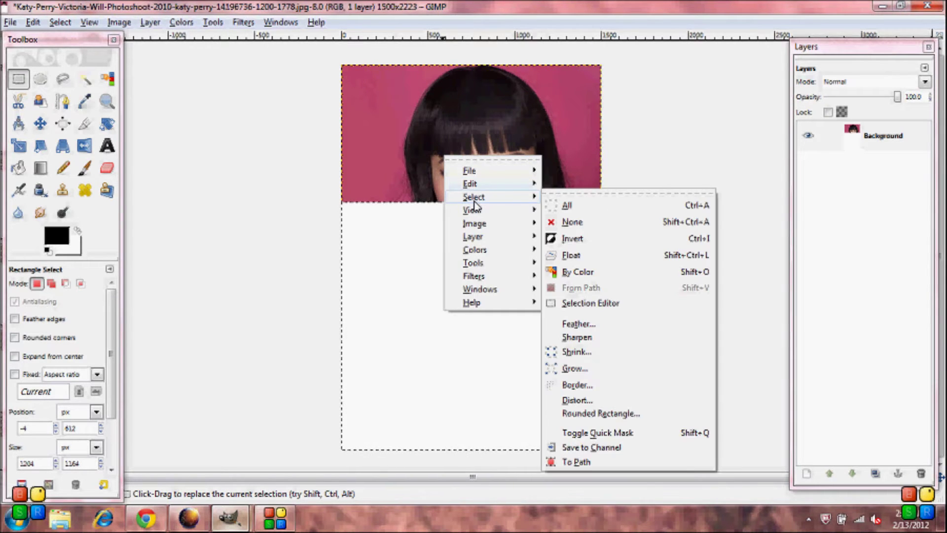
{"action": "left_click", "coordinate": [584, 245]}
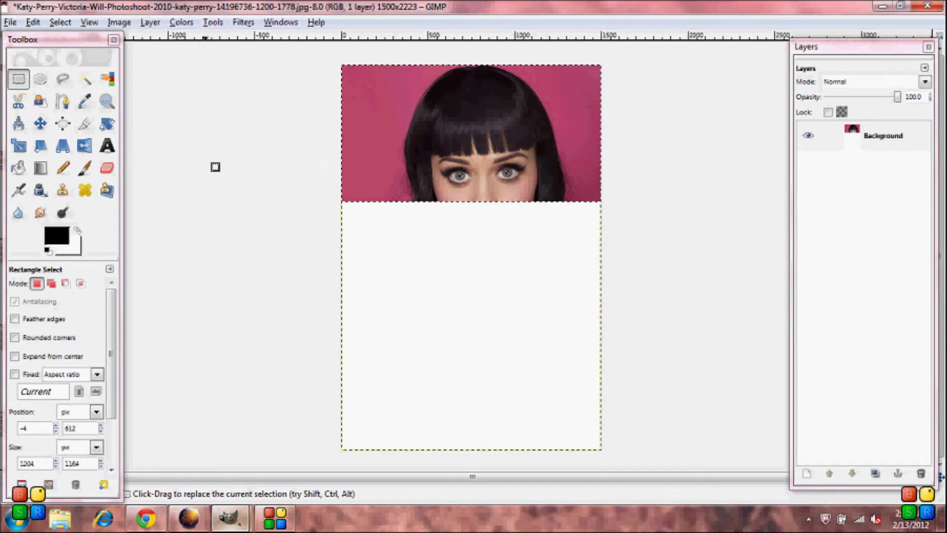
Apply a Perspective transform to the upper face strip, narrowing its lower edge and widening its upper edge, and anchor the floating selection.
{"action": "left_click", "coordinate": [62, 148]}
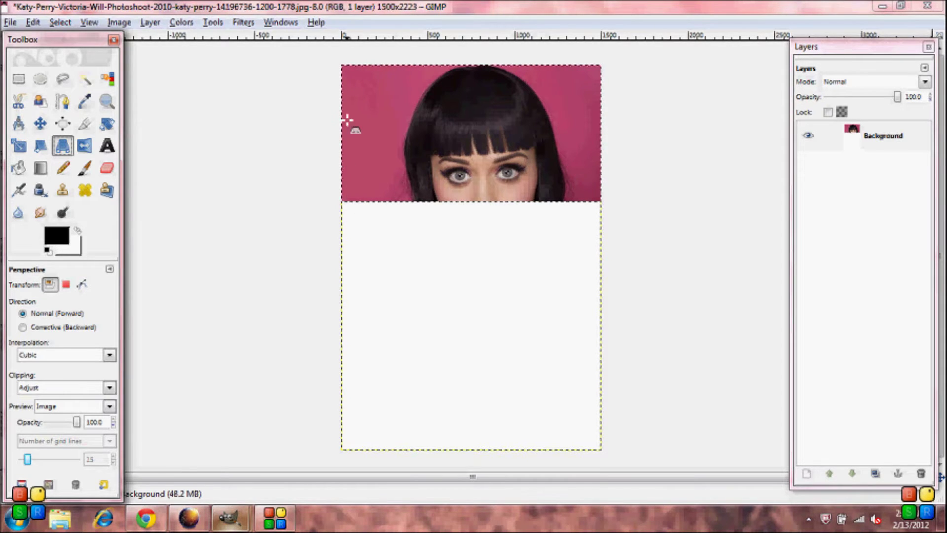
{"action": "left_click_drag", "start_coordinate": [347, 197], "coordinate": [364, 183]}
{"action": "left_click_drag", "start_coordinate": [598, 198], "coordinate": [584, 188]}
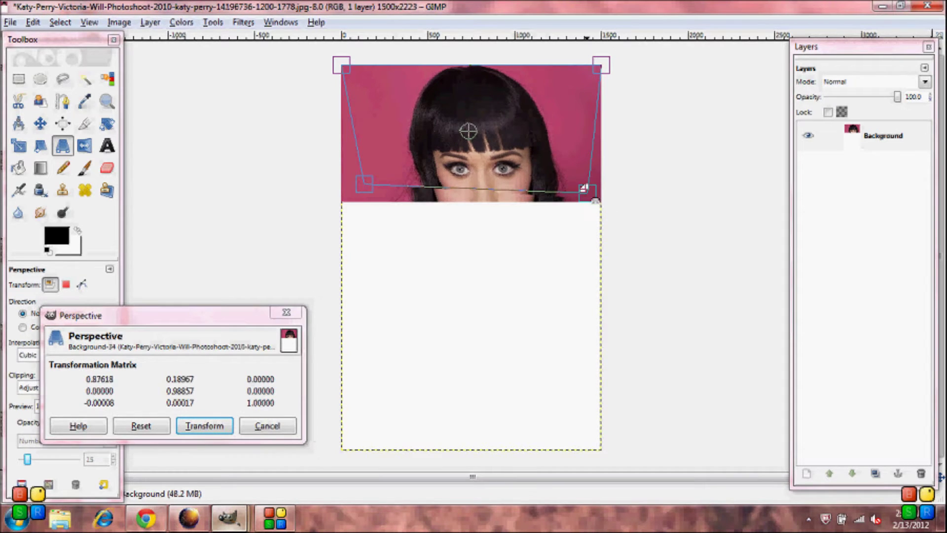
{"action": "left_click_drag", "start_coordinate": [581, 180], "coordinate": [581, 179]}
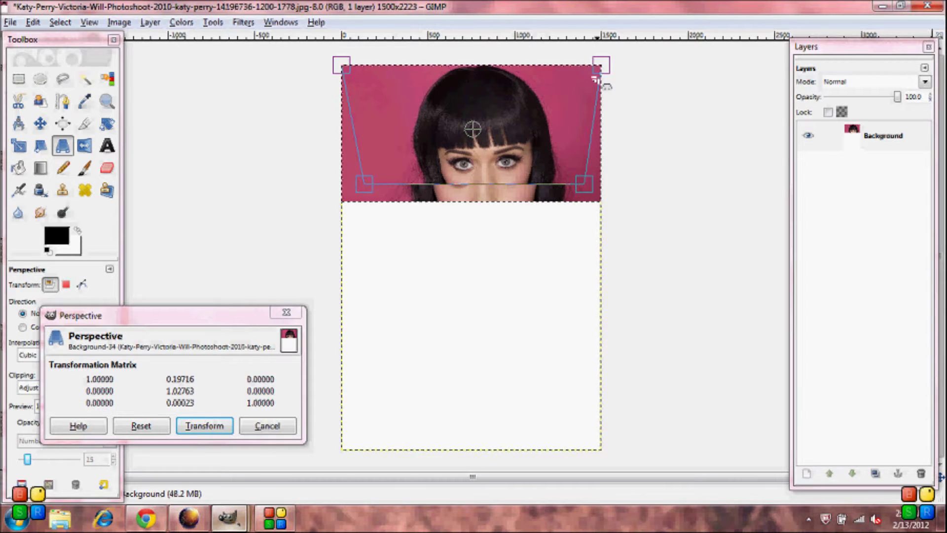
{"action": "left_click_drag", "start_coordinate": [604, 61], "coordinate": [627, 52]}
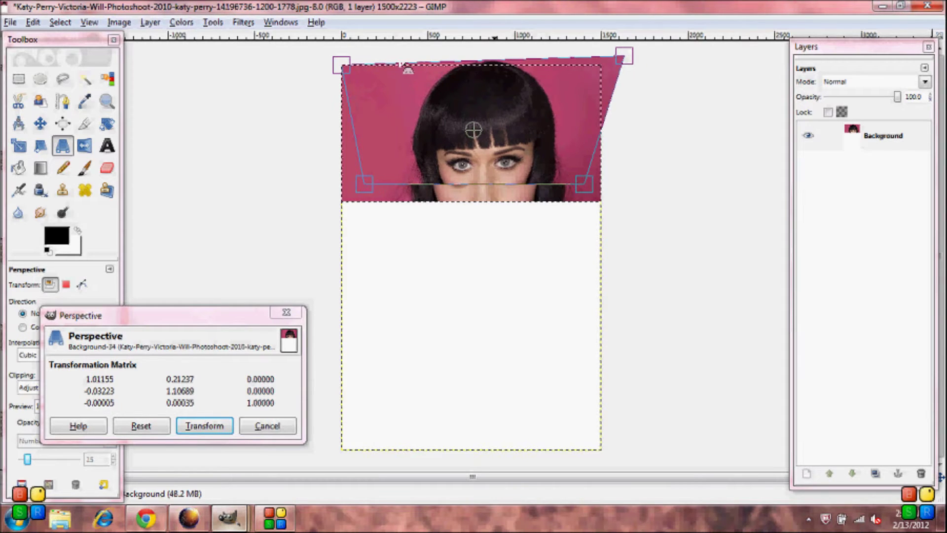
{"action": "left_click_drag", "start_coordinate": [344, 68], "coordinate": [330, 60]}
{"action": "left_click_drag", "start_coordinate": [629, 59], "coordinate": [630, 61]}
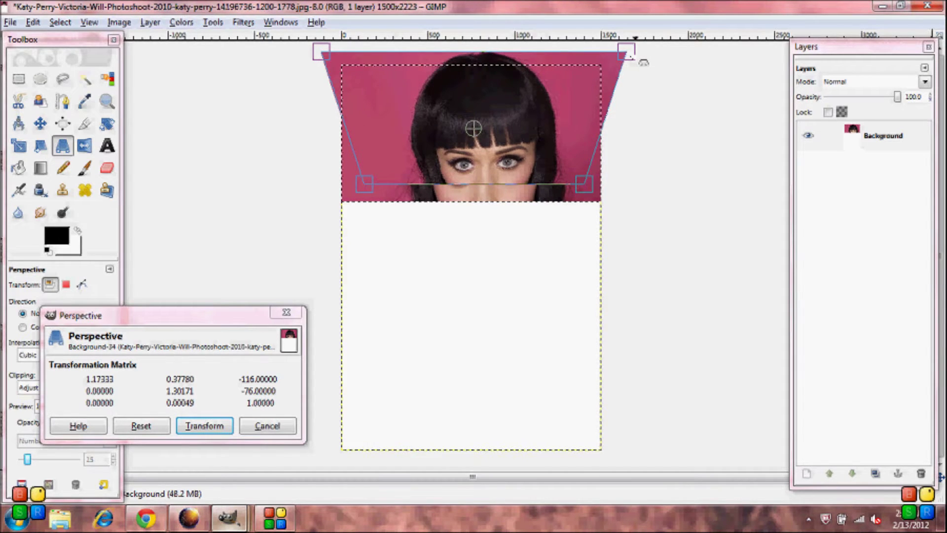
{"action": "left_click_drag", "start_coordinate": [587, 185], "coordinate": [588, 187]}
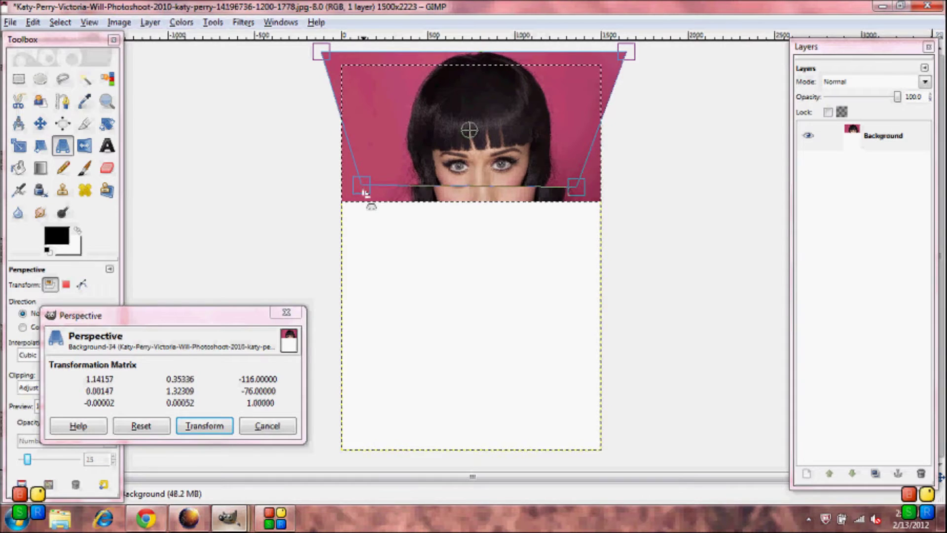
{"action": "left_click_drag", "start_coordinate": [365, 194], "coordinate": [365, 194]}
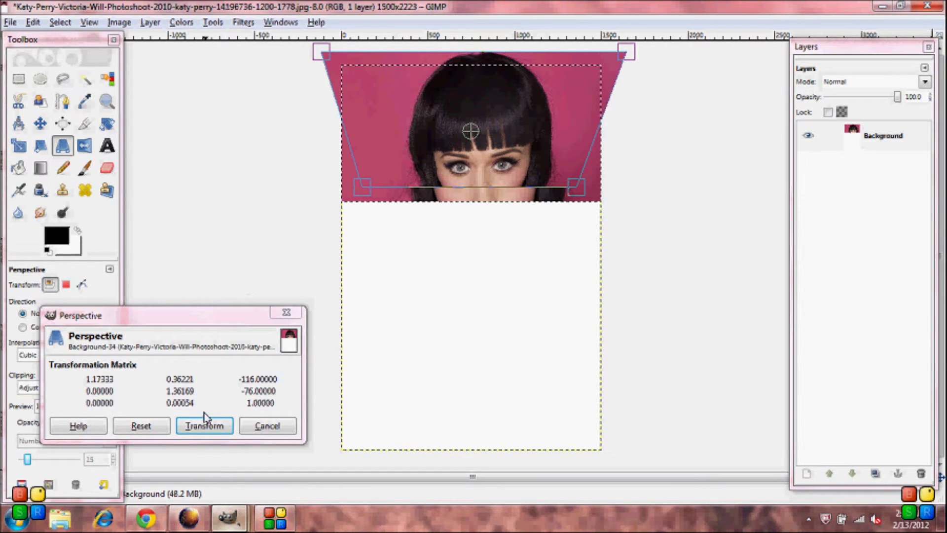
{"action": "left_click", "coordinate": [204, 427]}
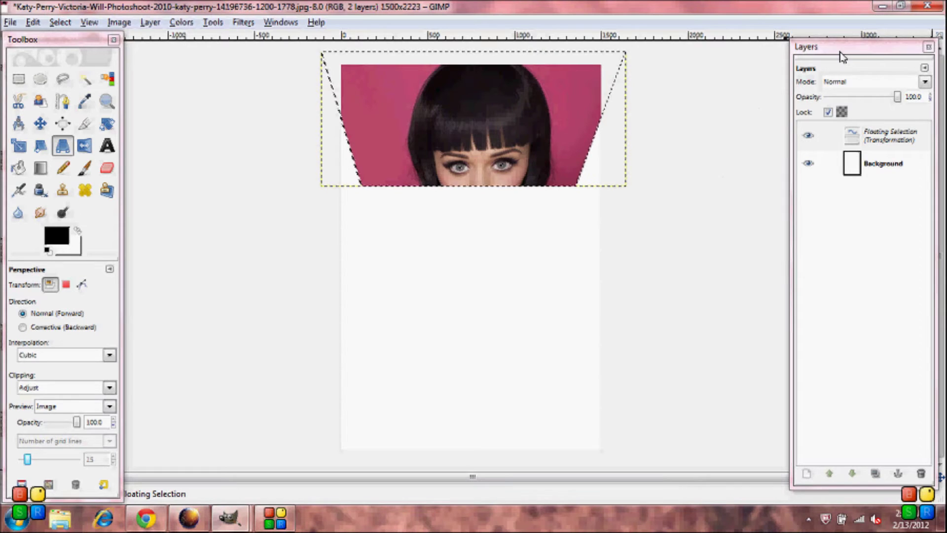
{"action": "left_click", "coordinate": [898, 475]}
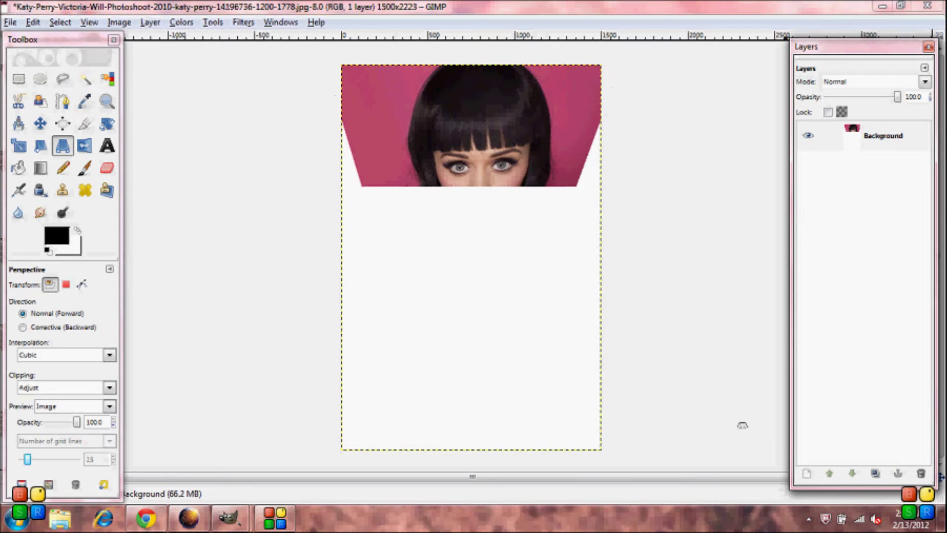
Switch to the image with the lower part of the portrait, invert its selection to cover the photo, and copy it.
{"action": "mouse_move", "coordinate": [241, 518]}
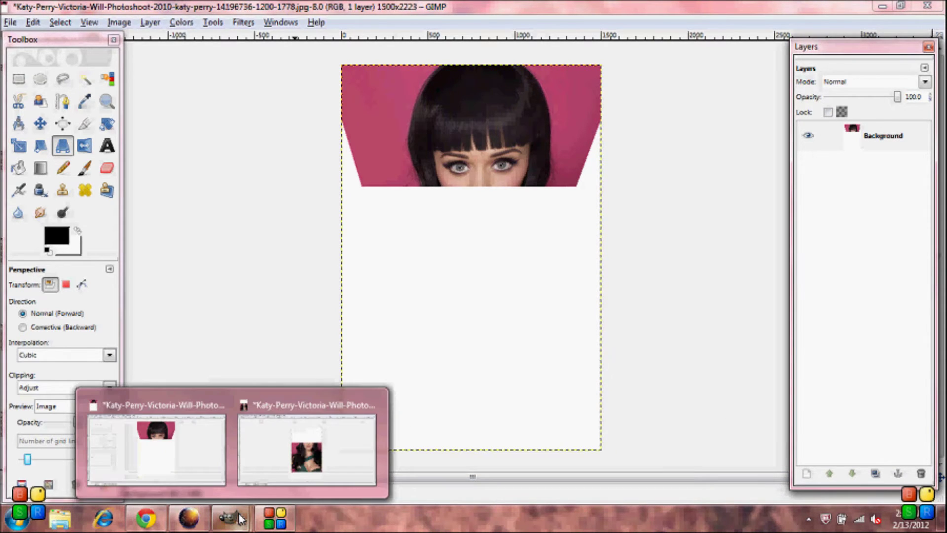
{"action": "left_click", "coordinate": [279, 467]}
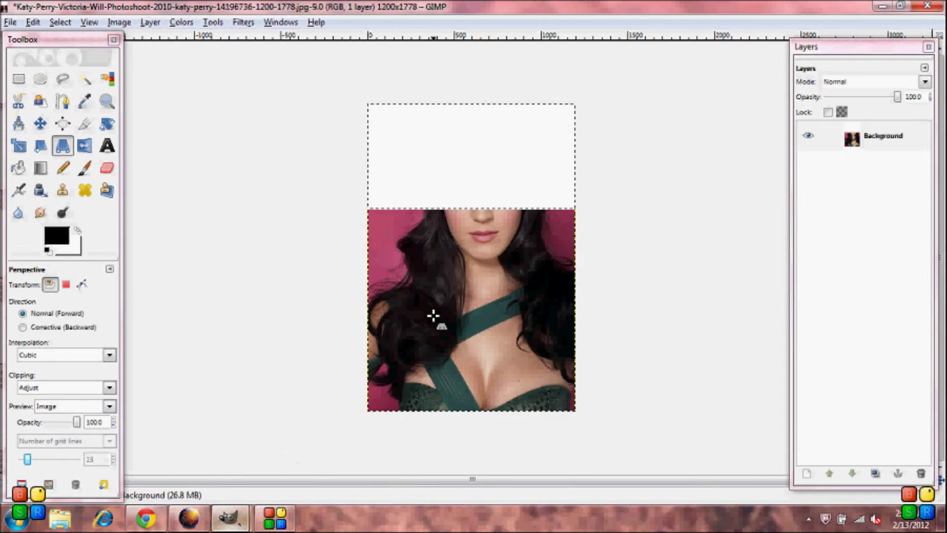
{"action": "left_click", "coordinate": [20, 83]}
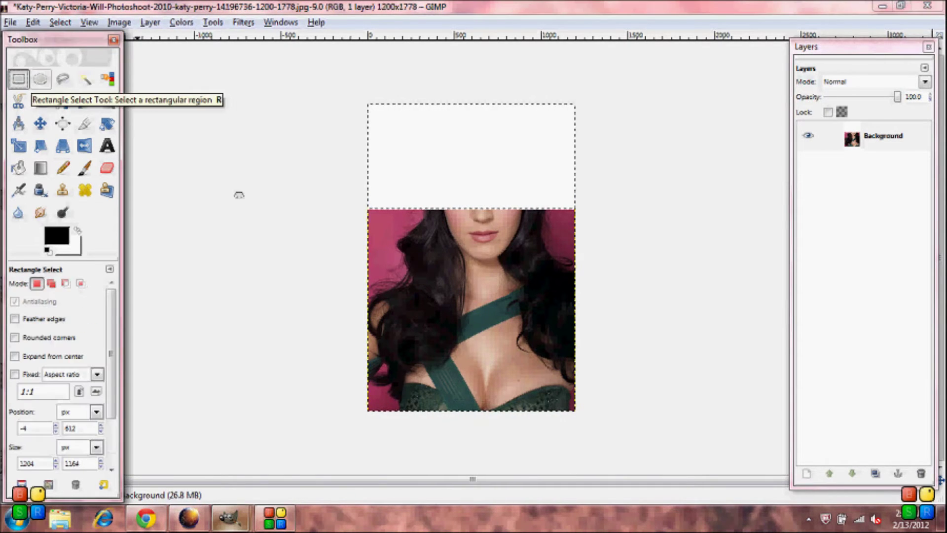
{"action": "right_click", "coordinate": [467, 274]}
{"action": "mouse_move", "coordinate": [518, 318]}
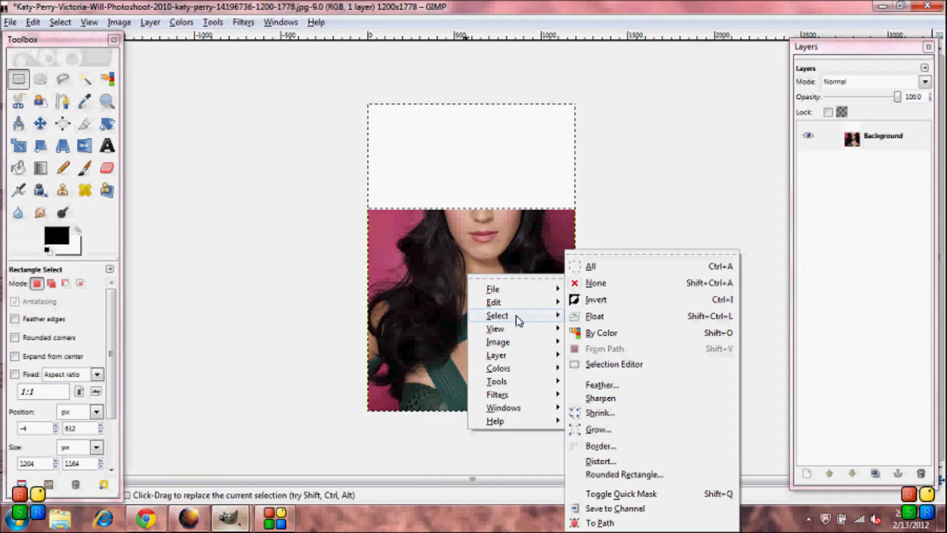
{"action": "left_click", "coordinate": [593, 300]}
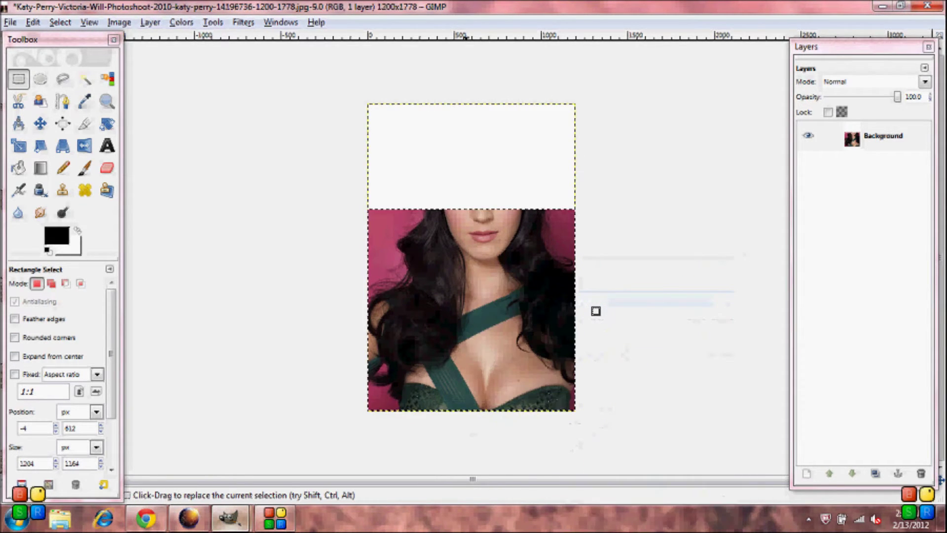
{"action": "right_click", "coordinate": [466, 285]}
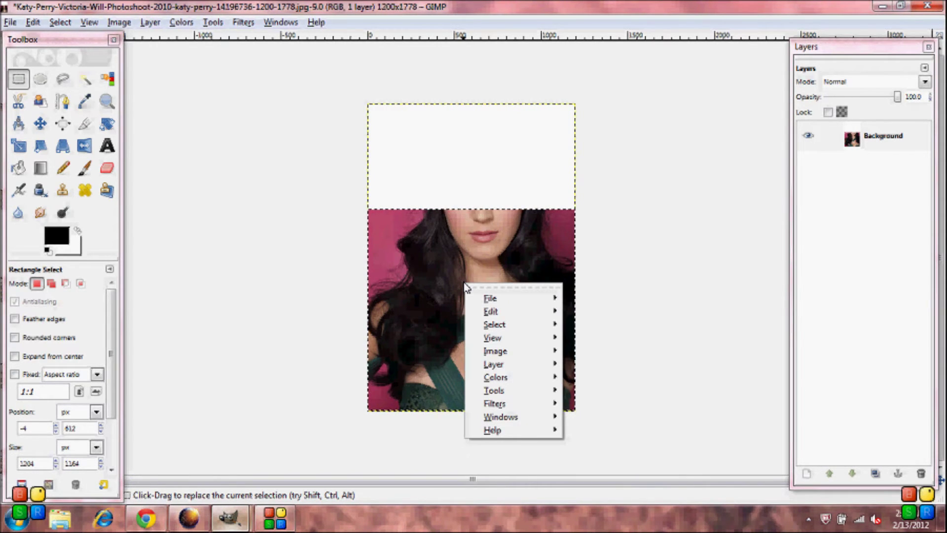
{"action": "mouse_move", "coordinate": [490, 314]}
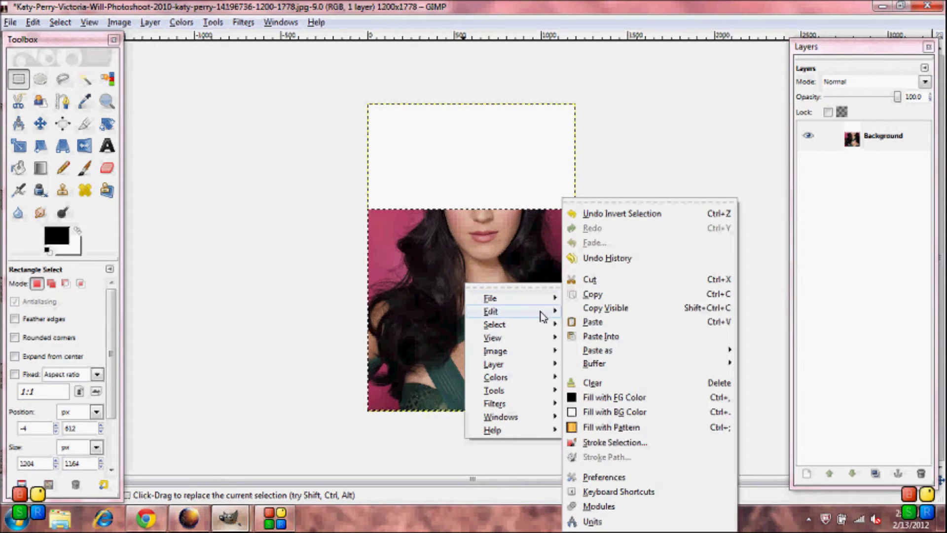
{"action": "left_click", "coordinate": [593, 294]}
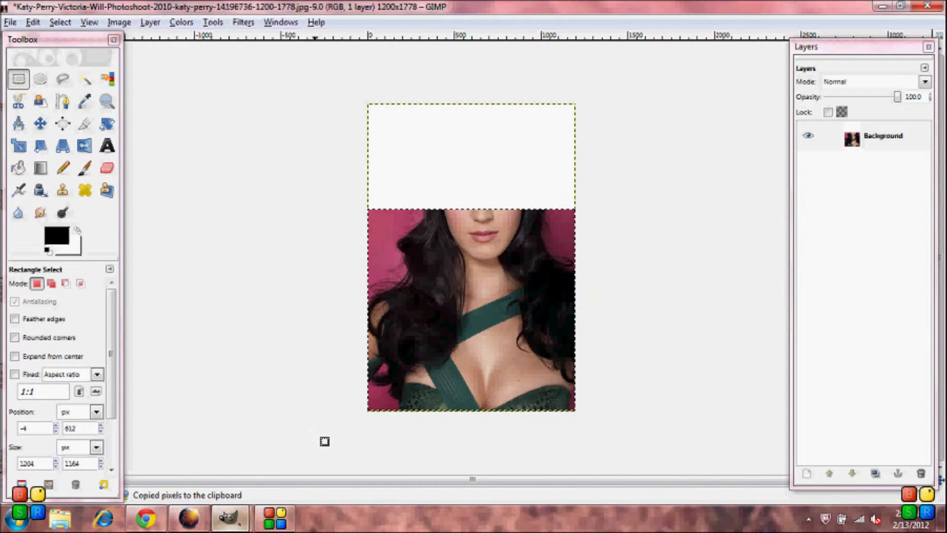
Paste the lower piece into the image with the upper face and move it down to line up beneath the strip.
{"action": "mouse_move", "coordinate": [229, 515]}
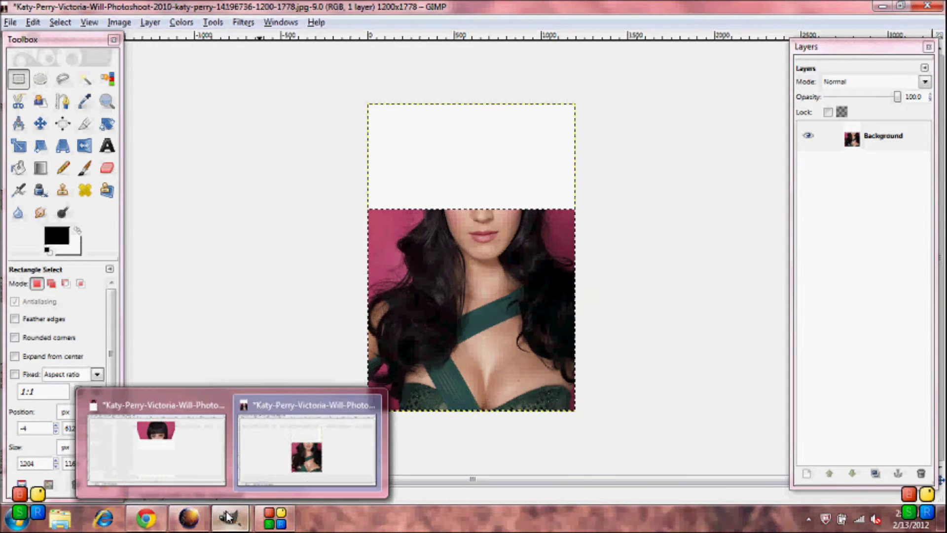
{"action": "left_click", "coordinate": [188, 461]}
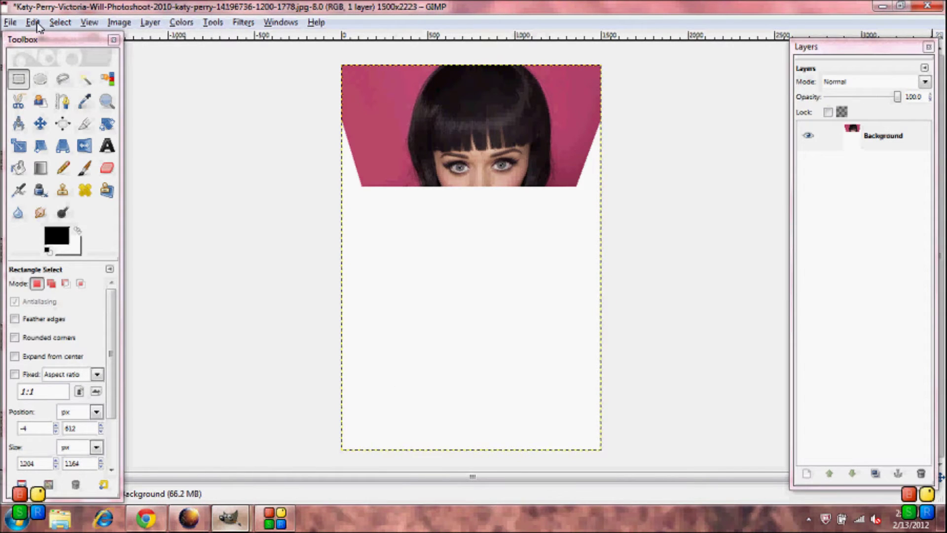
{"action": "left_click", "coordinate": [33, 22]}
{"action": "left_click", "coordinate": [83, 170]}
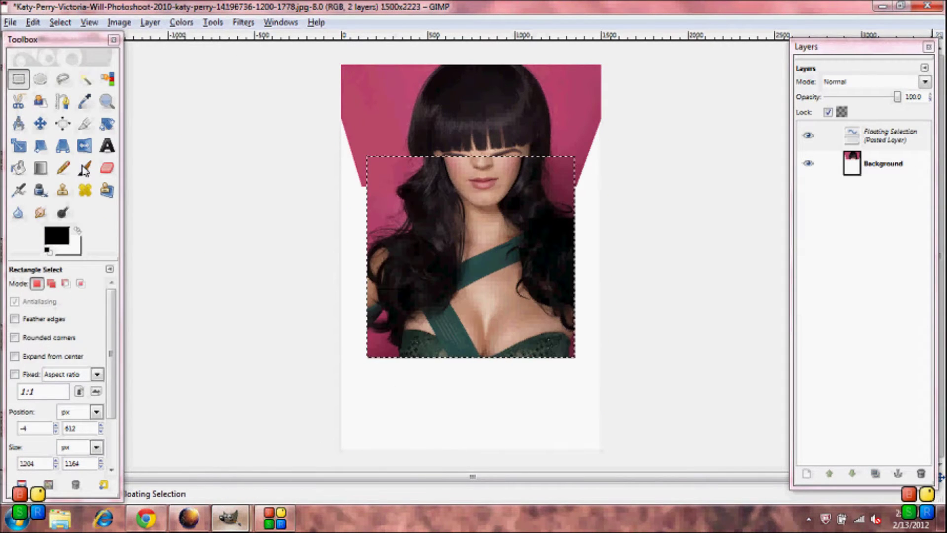
{"action": "left_click", "coordinate": [40, 124]}
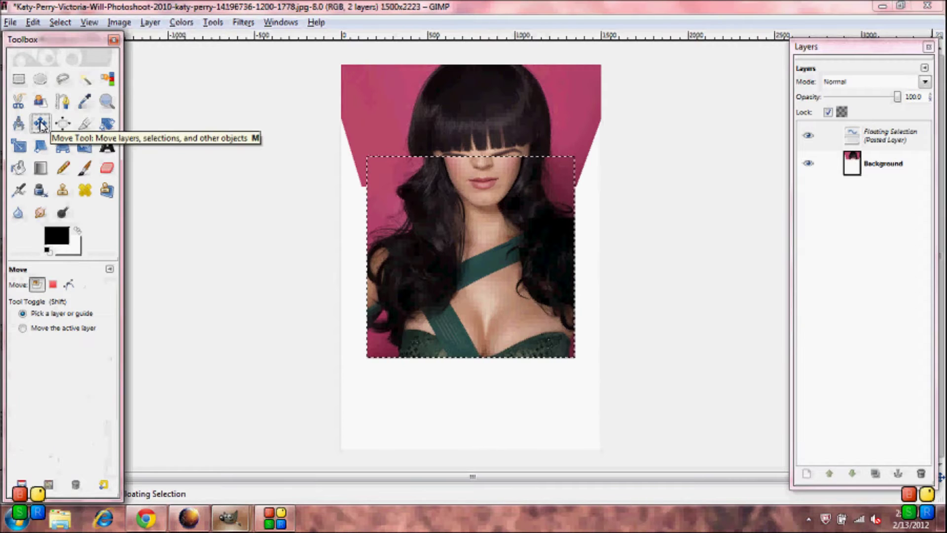
{"action": "left_click_drag", "start_coordinate": [485, 200], "coordinate": [483, 227]}
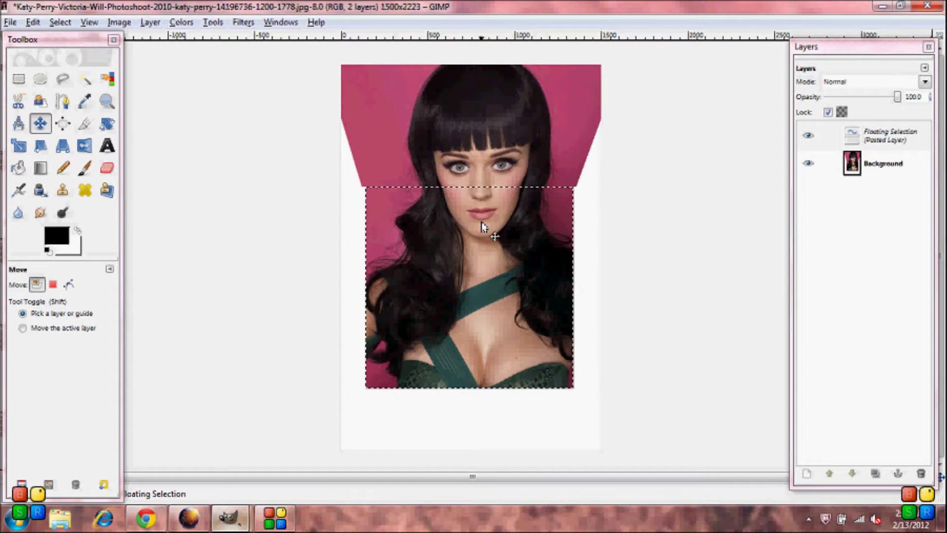
Start a Perspective transform on the pasted lower piece, pulling both lower corners inward and upward to narrow and shorten it.
{"action": "left_click", "coordinate": [67, 152]}
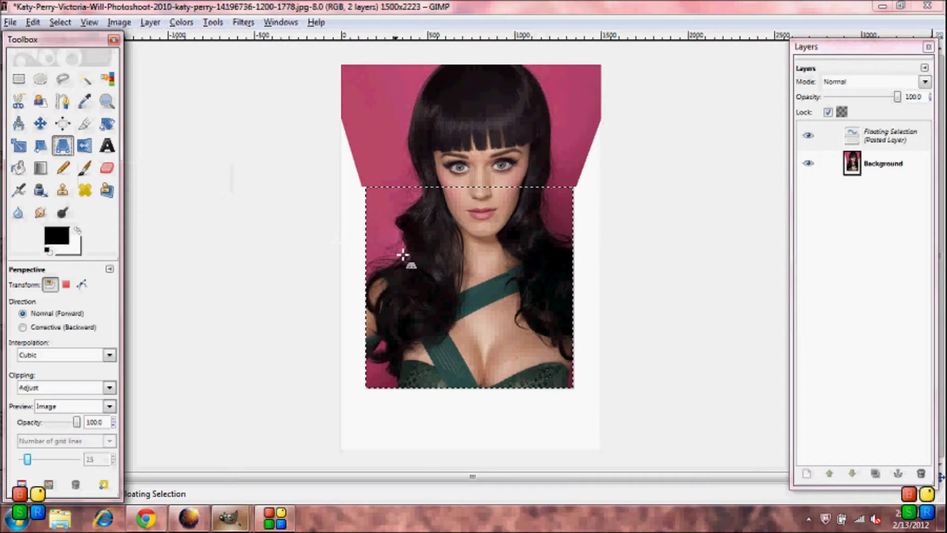
{"action": "left_click", "coordinate": [375, 378]}
{"action": "left_click_drag", "start_coordinate": [375, 377], "coordinate": [404, 320]}
{"action": "left_click_drag", "start_coordinate": [572, 384], "coordinate": [539, 326]}
{"action": "left_click_drag", "start_coordinate": [538, 321], "coordinate": [536, 318]}
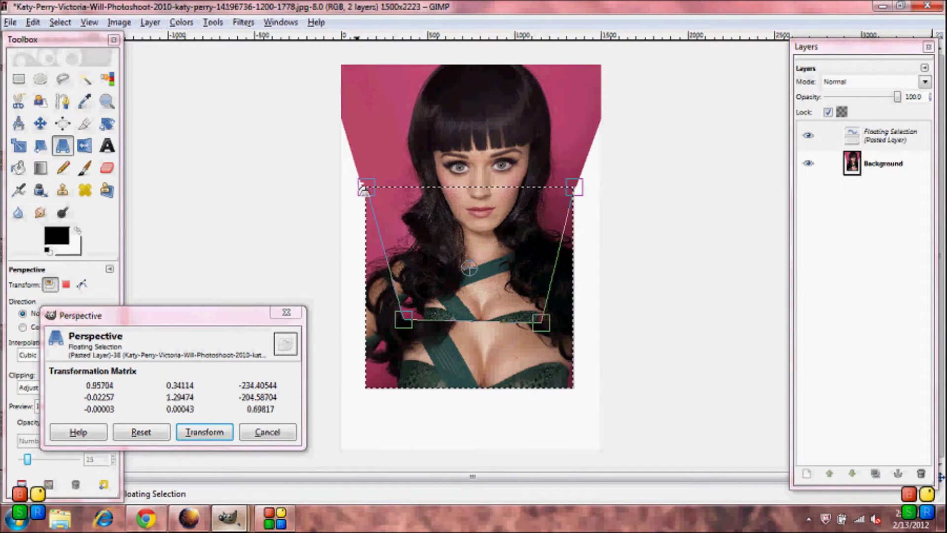
Fine-tune the upper corners of the perspective frame to match the edge of the upper face strip and apply the transform.
{"action": "left_click_drag", "start_coordinate": [367, 189], "coordinate": [369, 191]}
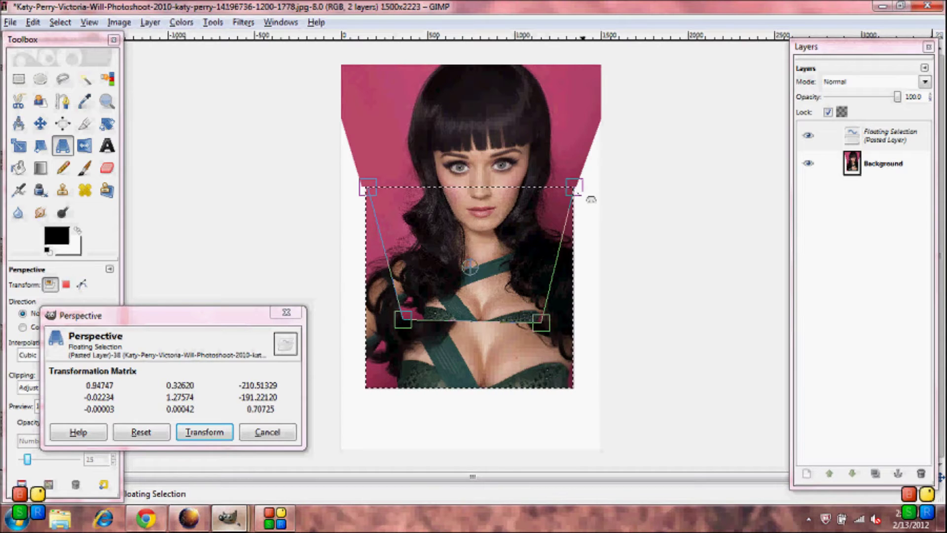
{"action": "left_click_drag", "start_coordinate": [592, 199], "coordinate": [592, 200]}
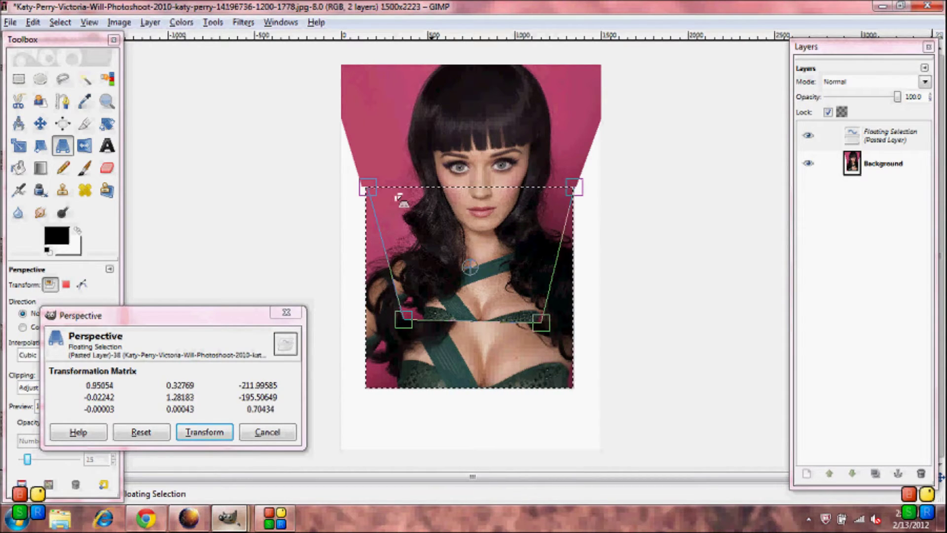
{"action": "left_click_drag", "start_coordinate": [369, 189], "coordinate": [367, 190]}
{"action": "key", "text": "ctrl+z"}
{"action": "key", "text": "ctrl+z"}
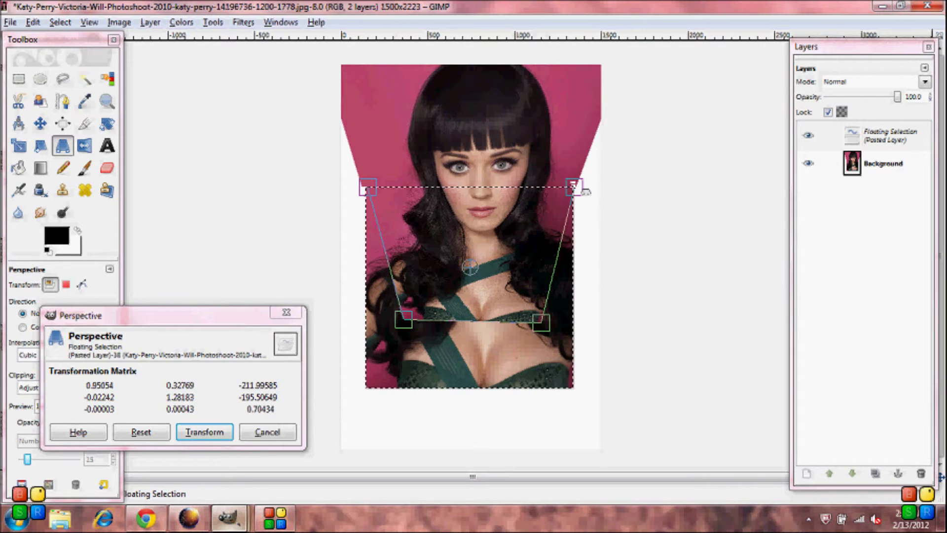
{"action": "left_click_drag", "start_coordinate": [585, 191], "coordinate": [583, 192]}
{"action": "key", "text": "ctrl+z"}
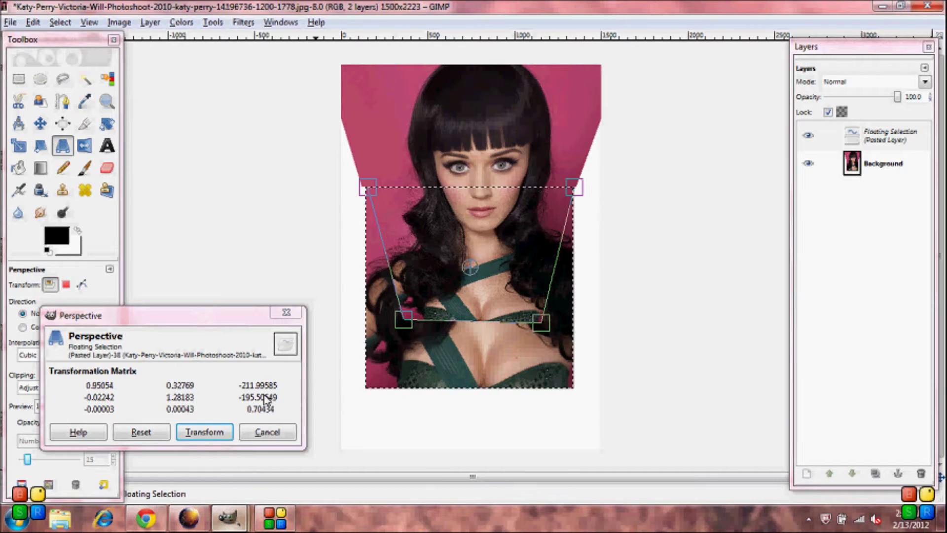
{"action": "left_click", "coordinate": [206, 433]}
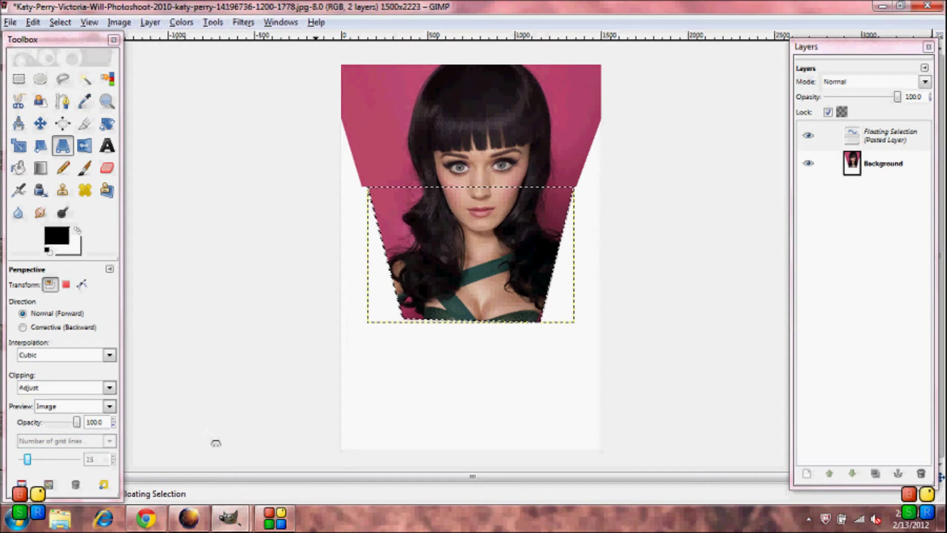
Nudge the transformed lower piece slightly upward to close the seam with the upper face and anchor the floating selection.
{"action": "left_click", "coordinate": [40, 123]}
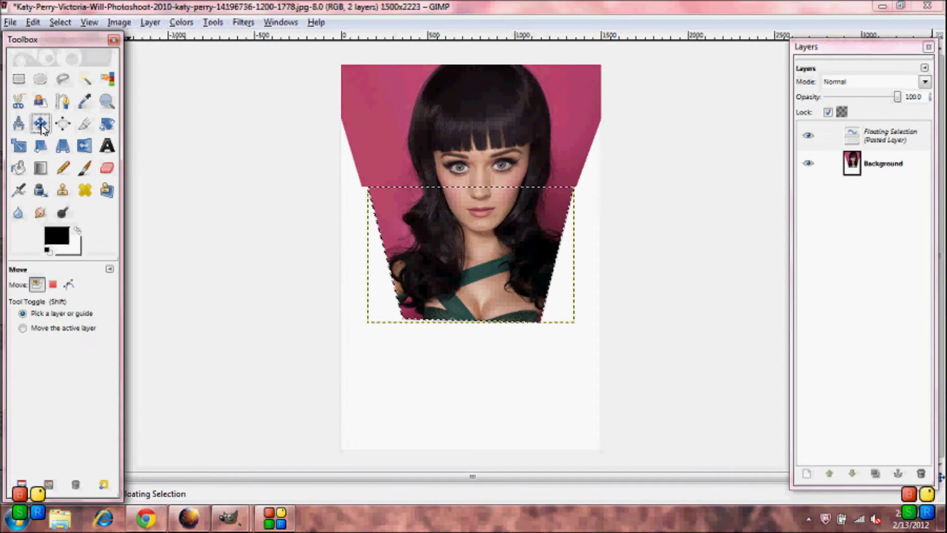
{"action": "left_click", "coordinate": [477, 230]}
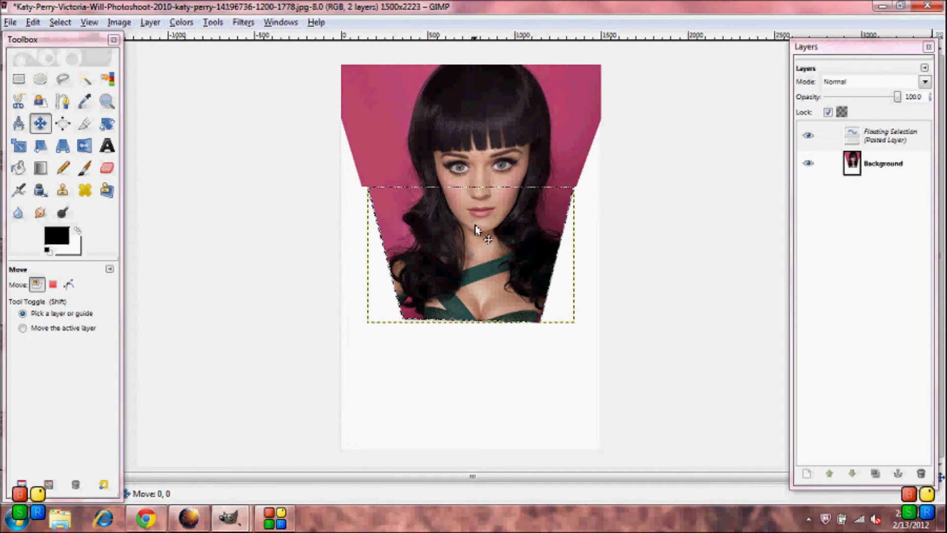
{"action": "left_click_drag", "start_coordinate": [477, 230], "coordinate": [476, 224]}
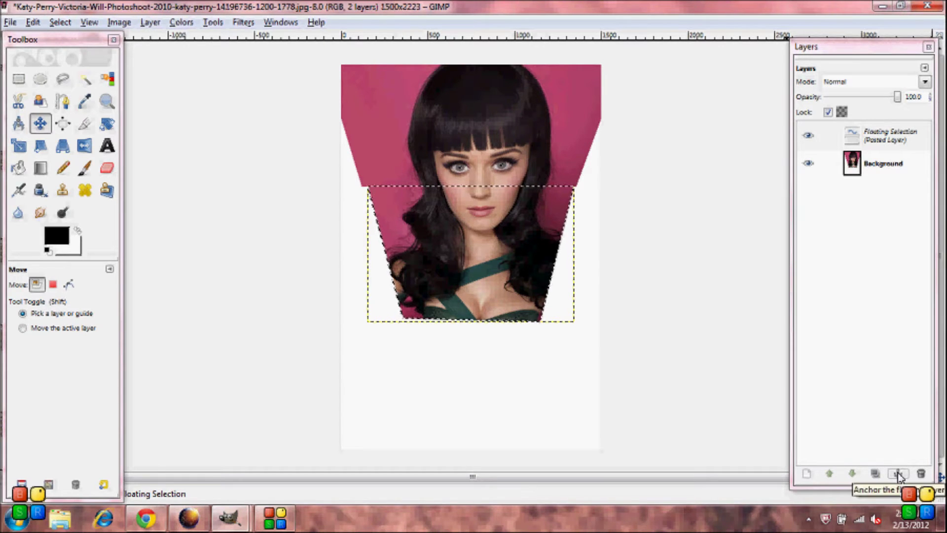
{"action": "left_click", "coordinate": [898, 475]}
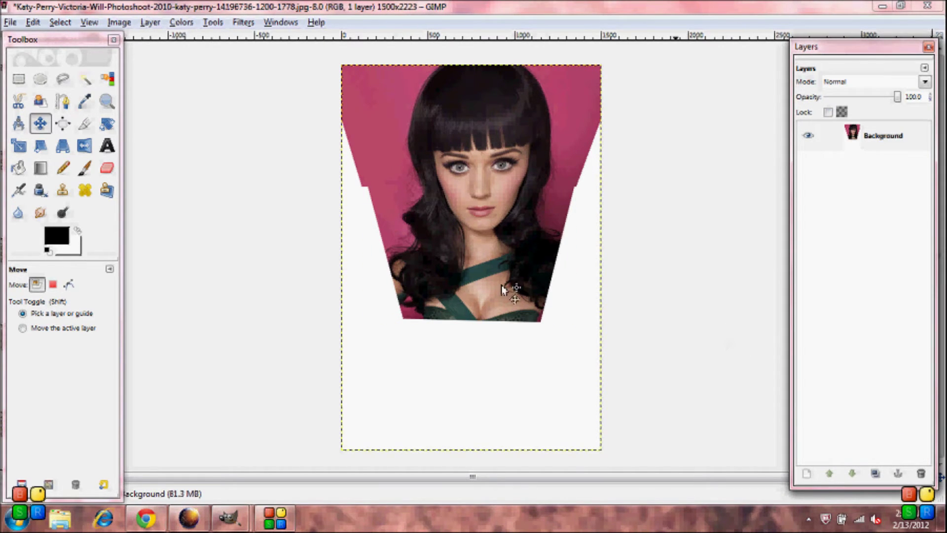
Set up the Smudge tool for the face seam with the Circle Fuzzy (19) brush, rate 20 and scale about 2.09.
{"action": "left_click", "coordinate": [109, 109]}
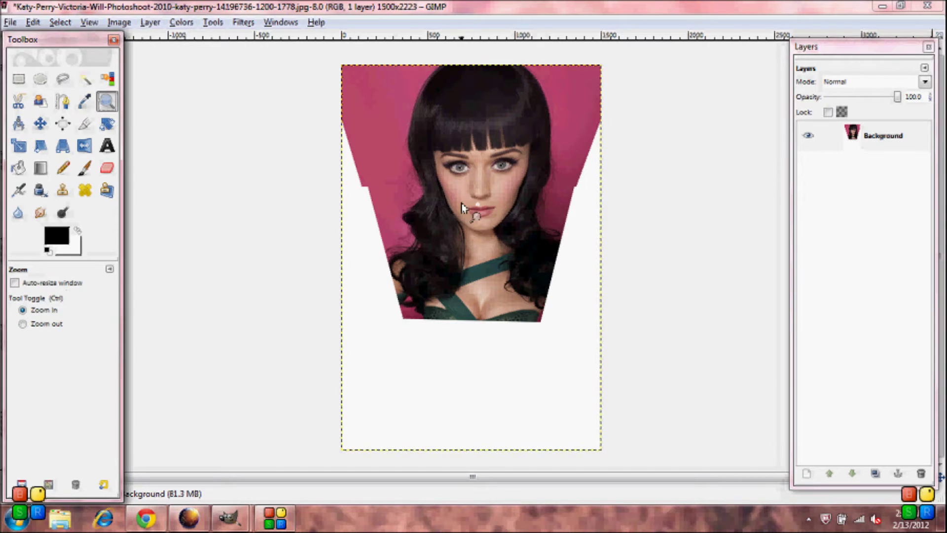
{"action": "left_click", "coordinate": [482, 194]}
{"action": "left_click", "coordinate": [486, 194]}
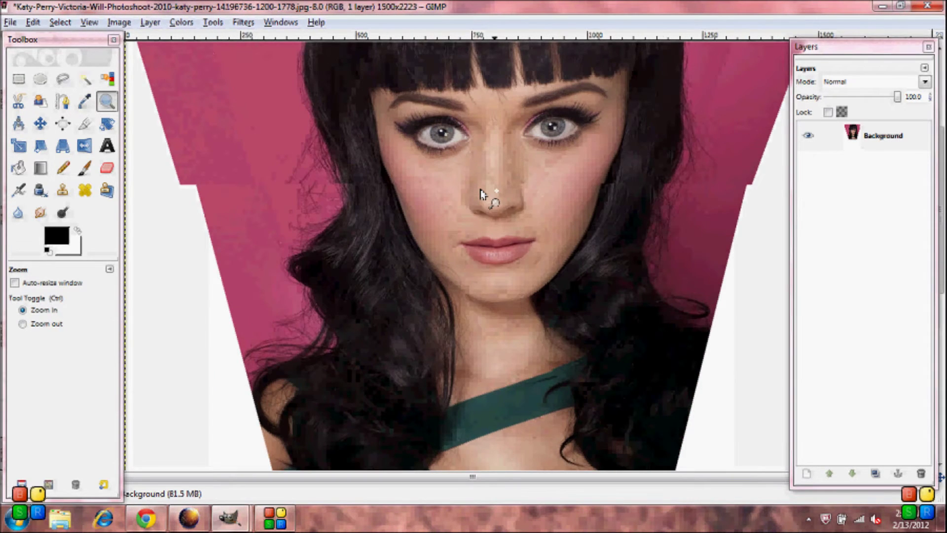
{"action": "left_click", "coordinate": [488, 195]}
{"action": "left_click", "coordinate": [493, 196]}
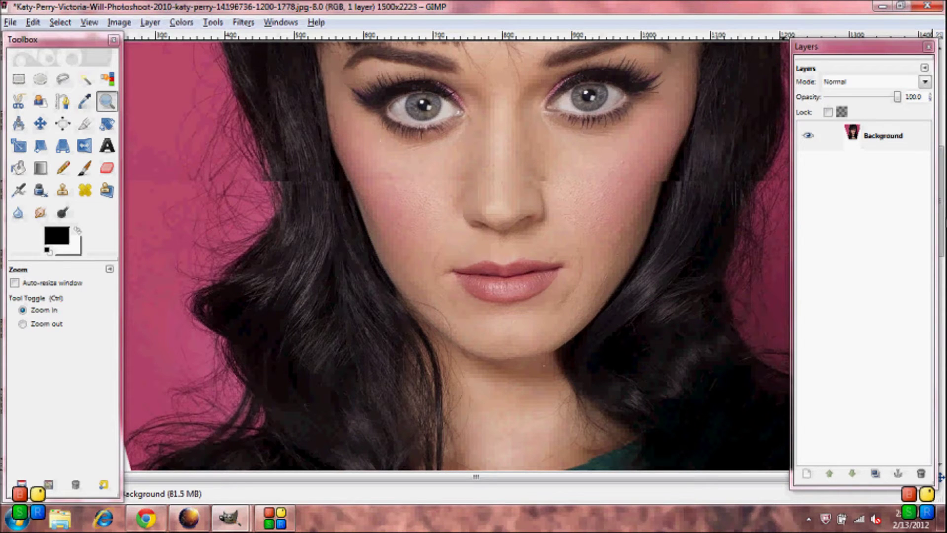
{"action": "left_click_drag", "start_coordinate": [944, 217], "coordinate": [944, 194]}
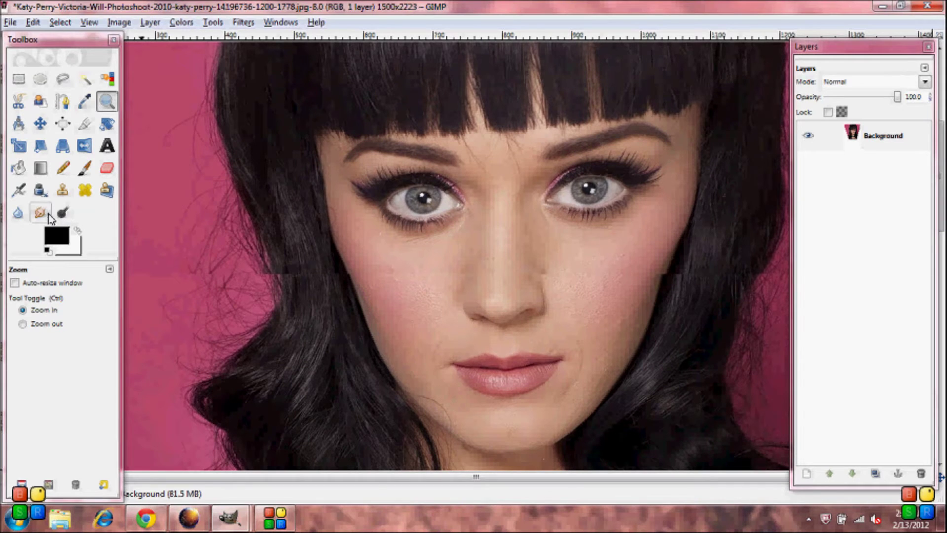
{"action": "left_click", "coordinate": [41, 212]}
{"action": "left_click", "coordinate": [47, 321]}
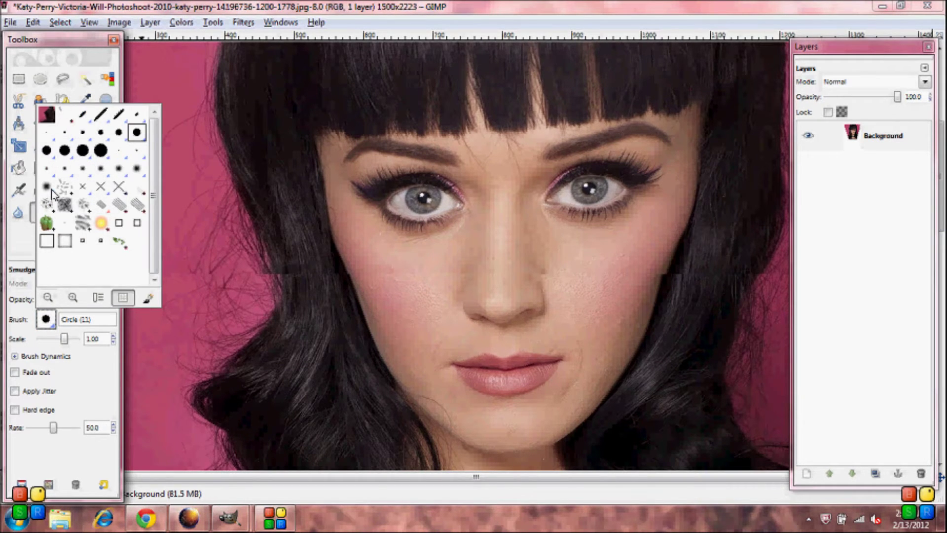
{"action": "double_click", "coordinate": [48, 189]}
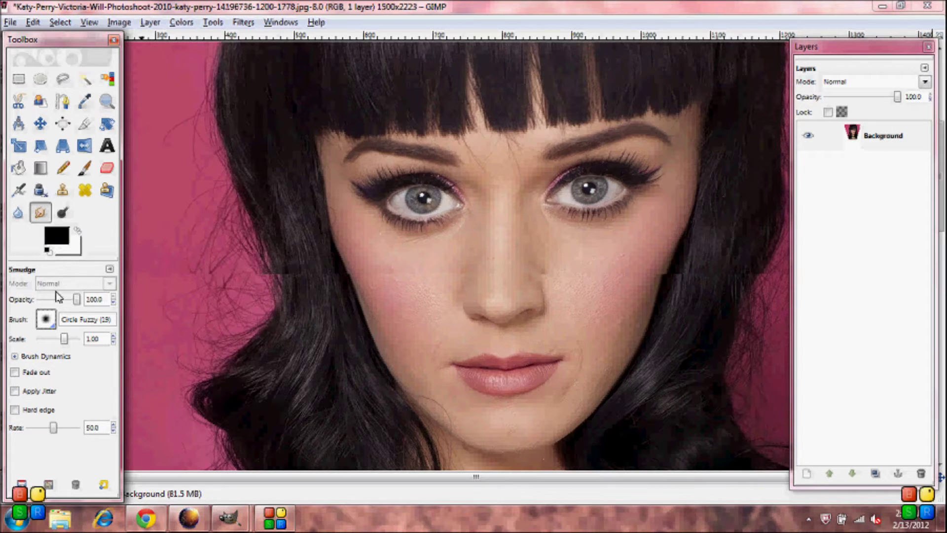
{"action": "left_click", "coordinate": [91, 428]}
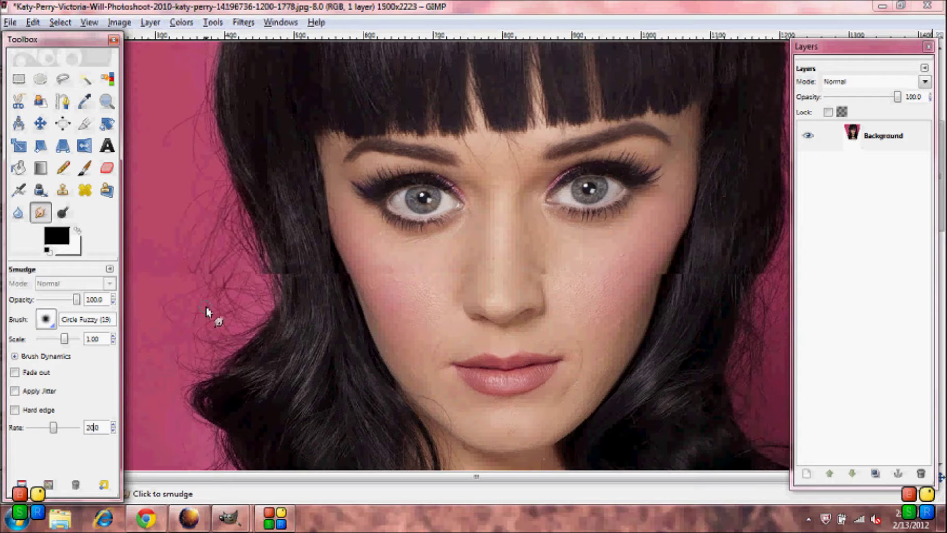
{"action": "left_click", "coordinate": [65, 340]}
{"action": "left_click_drag", "start_coordinate": [65, 340], "coordinate": [69, 339]}
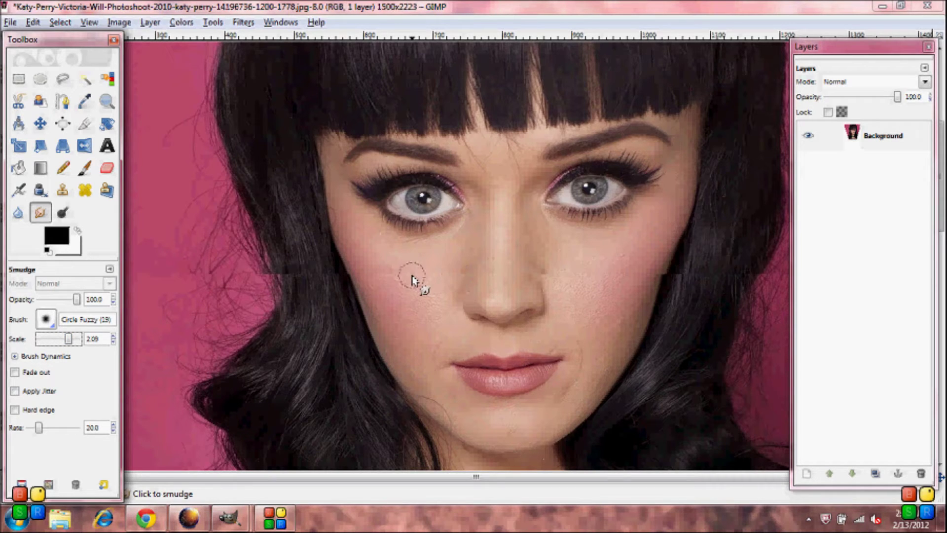
Smudge the cheek seam and smooth the skin of the cheeks, nose and chin, enlarging the brush for the broader areas.
{"action": "mouse_move", "coordinate": [363, 269]}
{"action": "left_mouse_down"}
{"action": "mouse_move", "coordinate": [380, 280]}
{"action": "mouse_move", "coordinate": [371, 271]}
{"action": "left_mouse_up"}
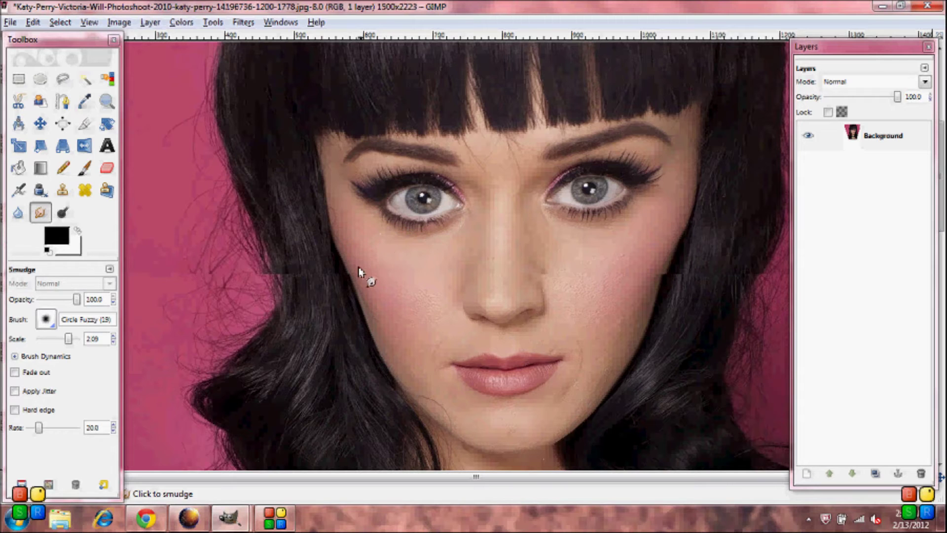
{"action": "key", "text": "bracketright"}
{"action": "key", "text": "bracketright"}
{"action": "key", "text": "bracketright"}
{"action": "left_click", "coordinate": [621, 334]}
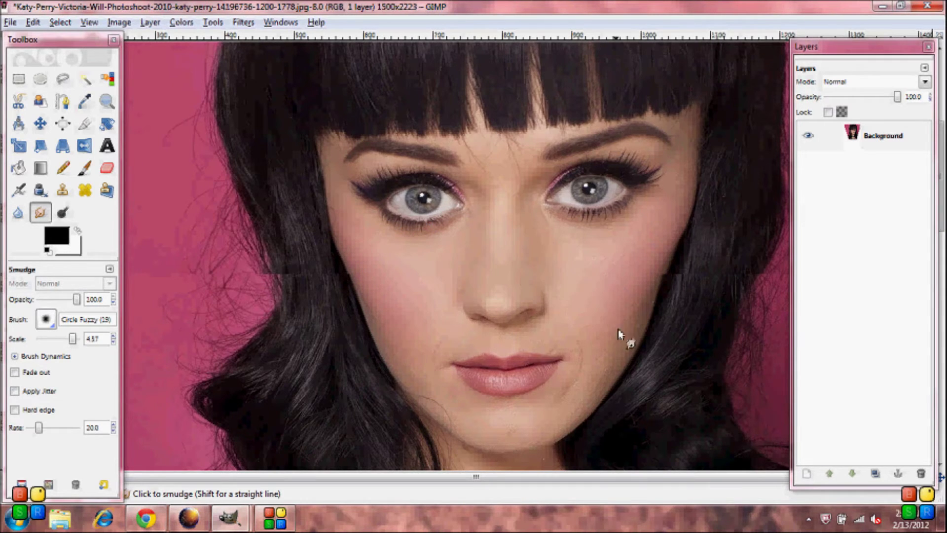
{"action": "key", "text": "bracketright"}
{"action": "key", "text": "bracketright"}
{"action": "key", "text": "bracketright"}
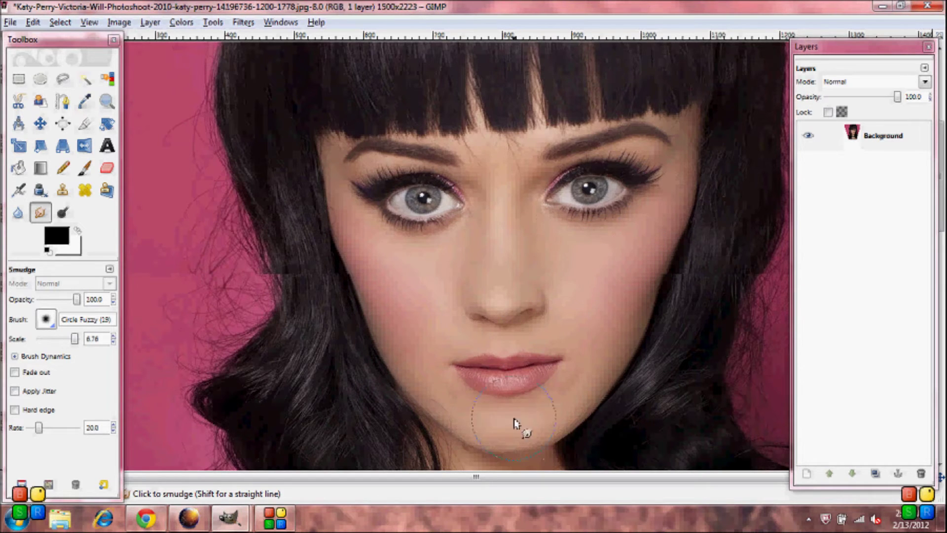
Reduce the Smudge brush scale to 2.09 for the pink background seam beside the hair.
{"action": "scroll", "coordinate": [515, 423], "scroll_direction": "up", "scroll_amount": 2}
{"action": "key", "text": "bracketleft"}
{"action": "key", "text": "bracketleft"}
{"action": "key", "text": "bracketleft"}
{"action": "key", "text": "bracketleft"}
{"action": "key", "text": "bracketleft"}
{"action": "key", "text": "bracketleft"}
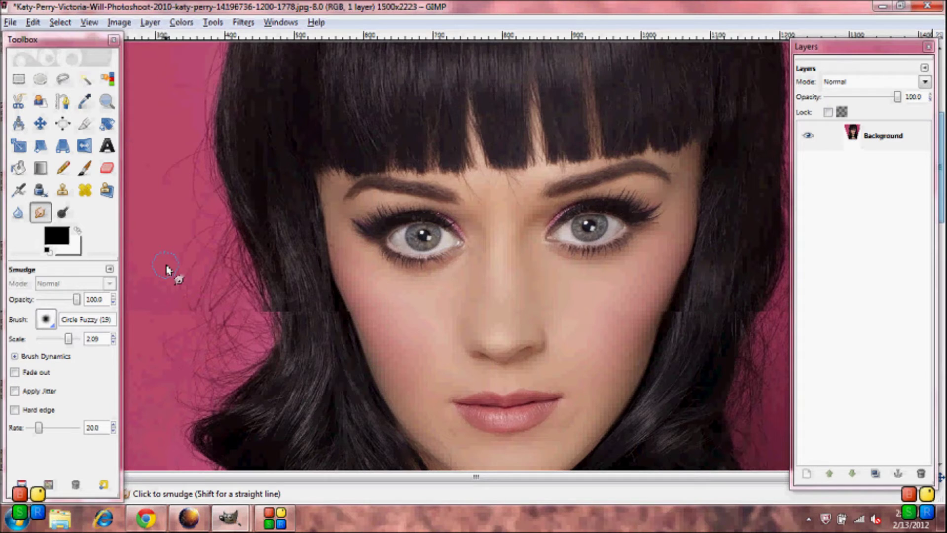
Clone nearby hair over the seam on both sides of the face, starting with a brush scale of about 1.69.
{"action": "left_click", "coordinate": [69, 195]}
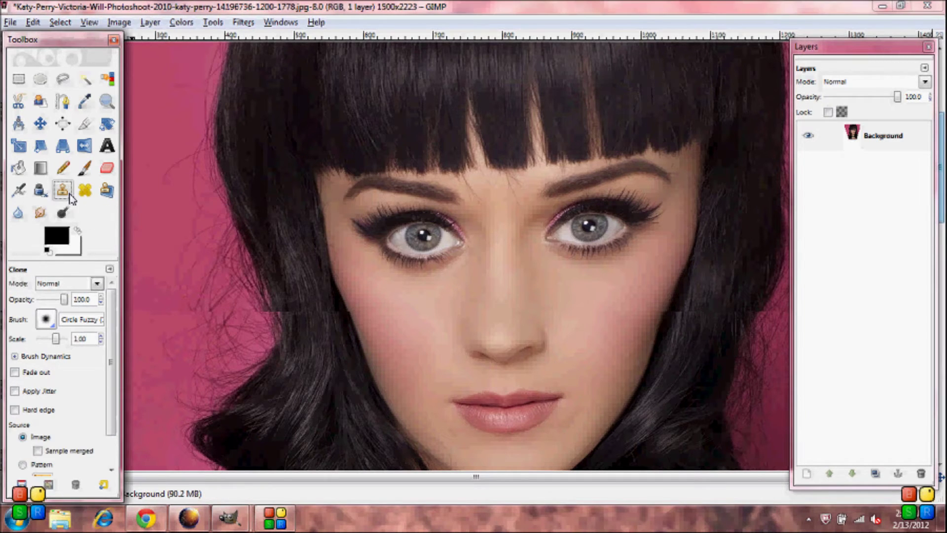
{"action": "left_click", "coordinate": [56, 339]}
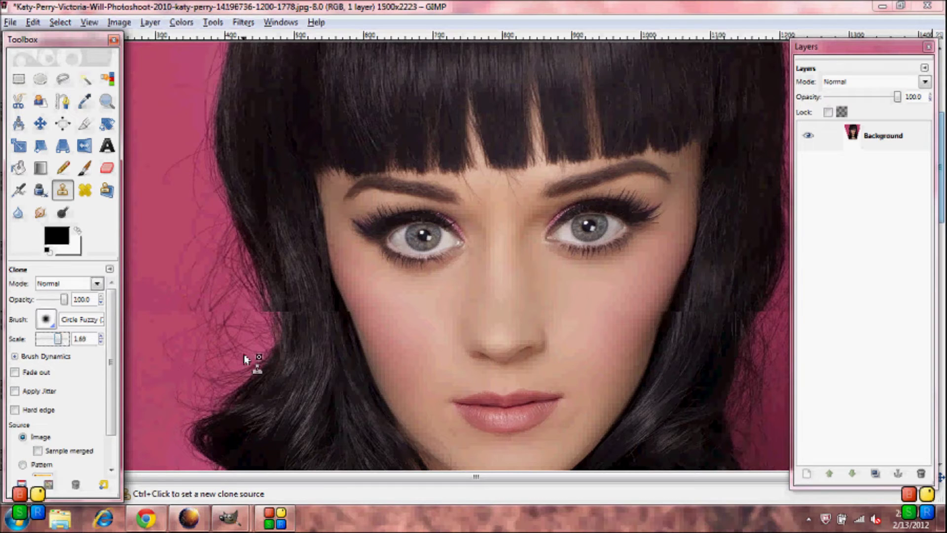
{"action": "left_click", "coordinate": [305, 304], "text": "ctrl"}
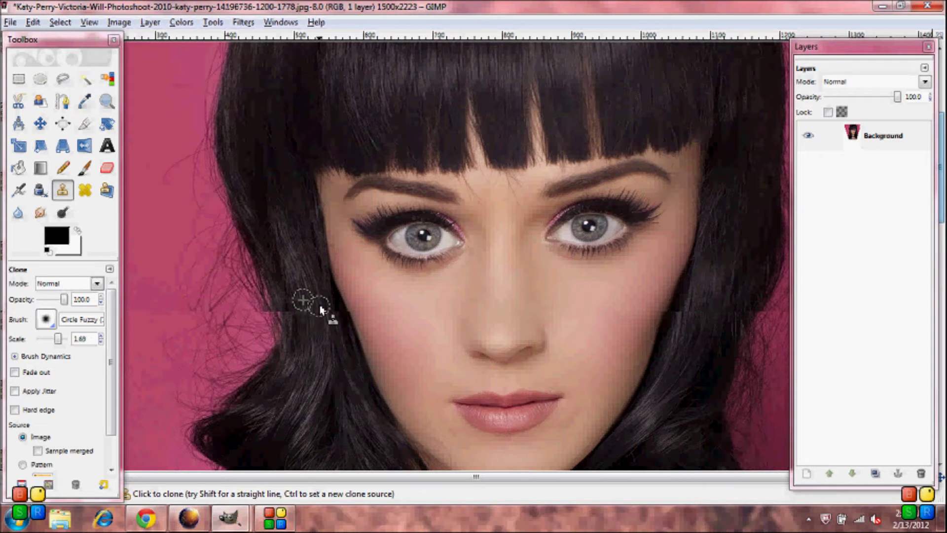
{"action": "left_click", "coordinate": [319, 301], "text": "ctrl"}
{"action": "left_click", "coordinate": [330, 302], "text": "ctrl"}
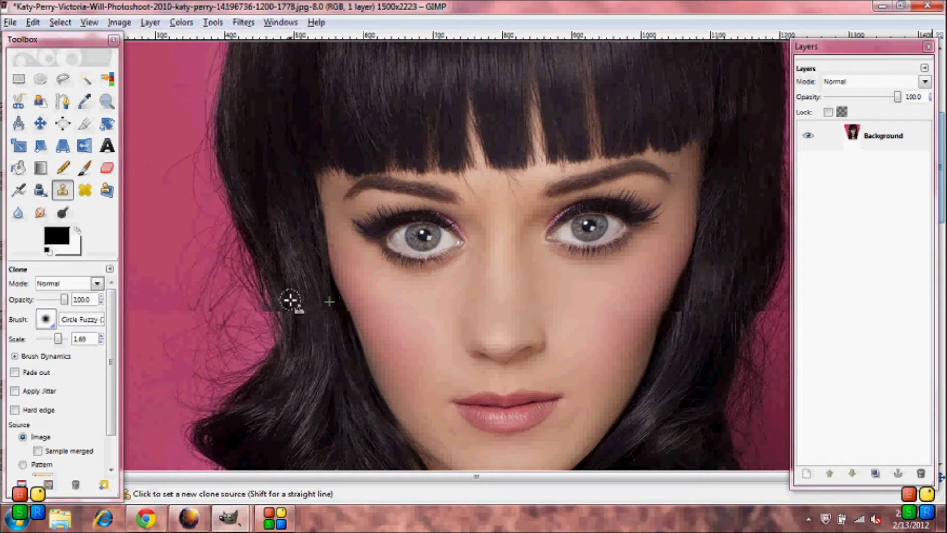
{"action": "scroll", "coordinate": [617, 314], "scroll_direction": "right", "scroll_amount": 2}
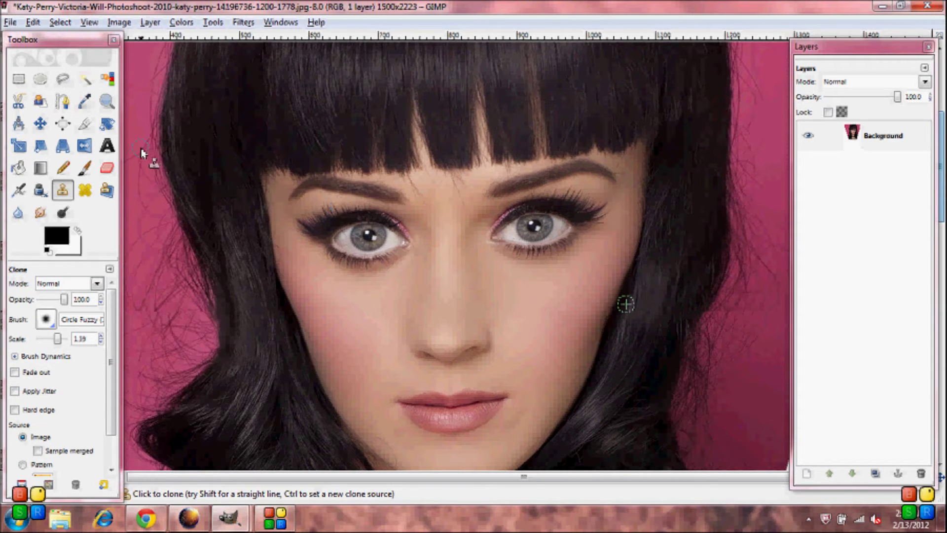
Rotate the whole portrait layer clockwise by about 1.22 degrees to level the face.
{"action": "left_click", "coordinate": [108, 126]}
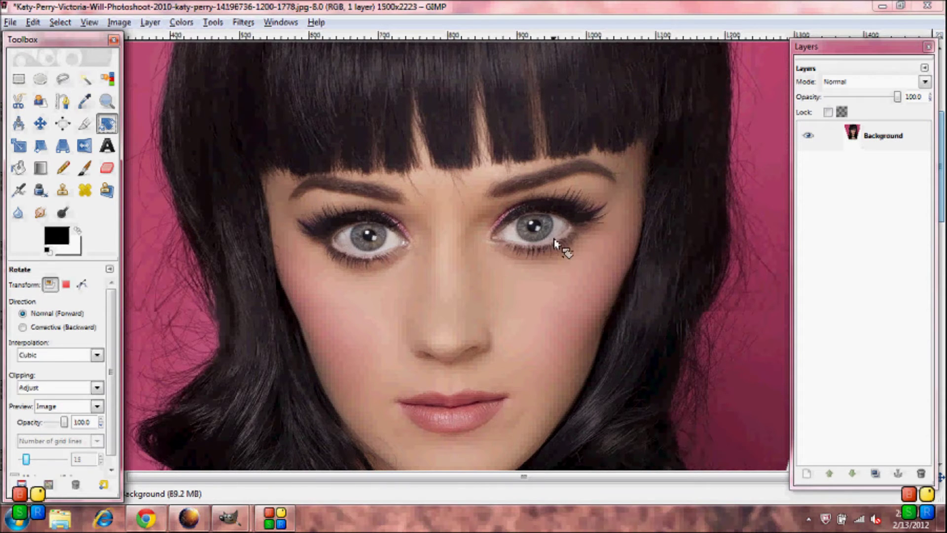
{"action": "left_click", "coordinate": [606, 239]}
{"action": "left_click_drag", "start_coordinate": [606, 233], "coordinate": [608, 244]}
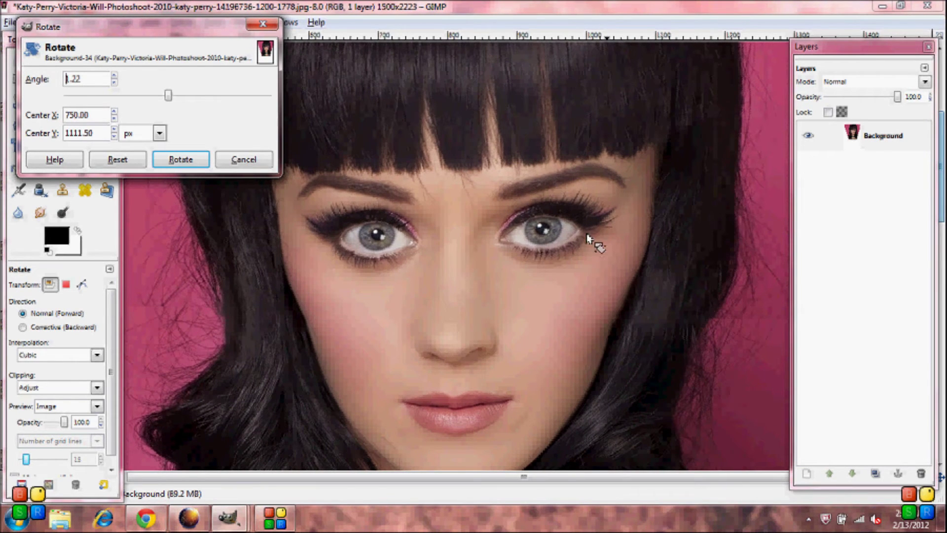
{"action": "left_click", "coordinate": [200, 159]}
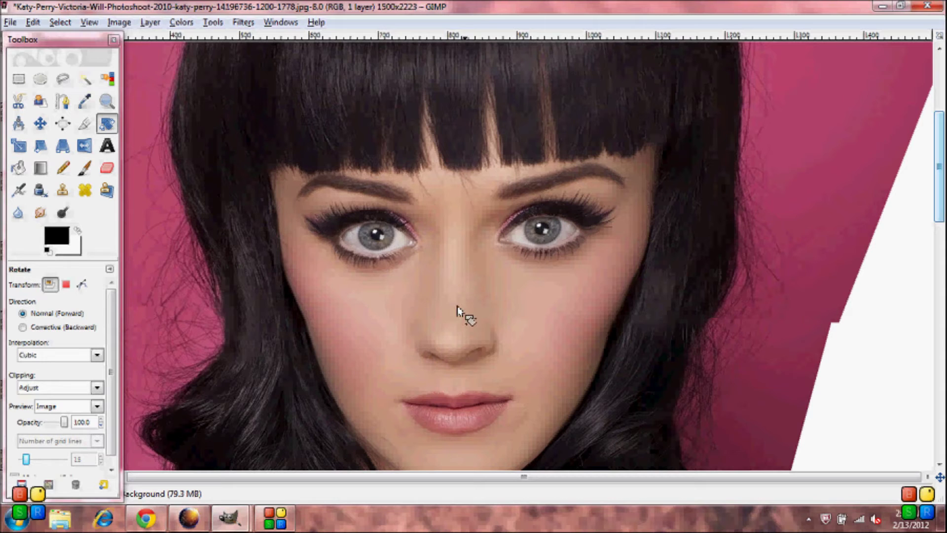
Apply the IWarp filter with deform radius 20 and amount 0.30, growing the eyes and lips and shrinking the nose.
{"action": "left_click", "coordinate": [247, 22]}
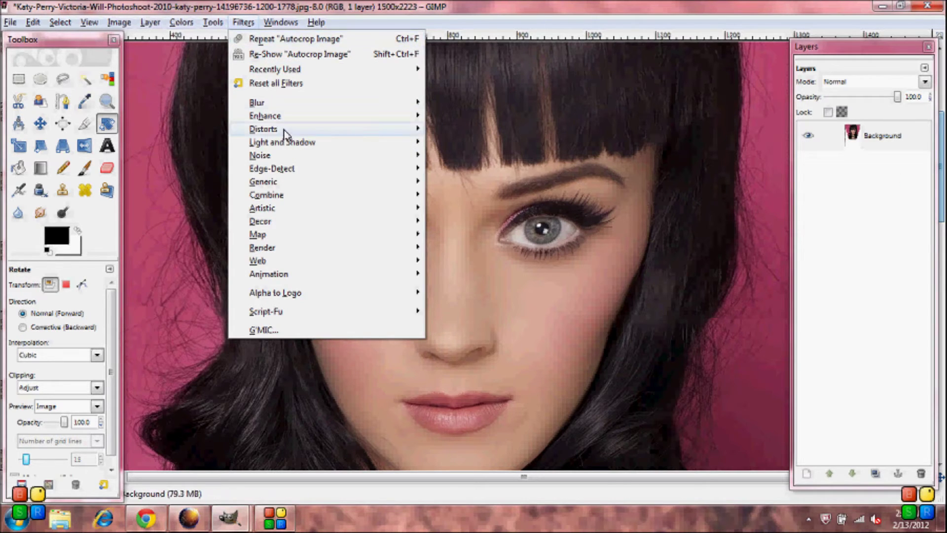
{"action": "mouse_move", "coordinate": [307, 132]}
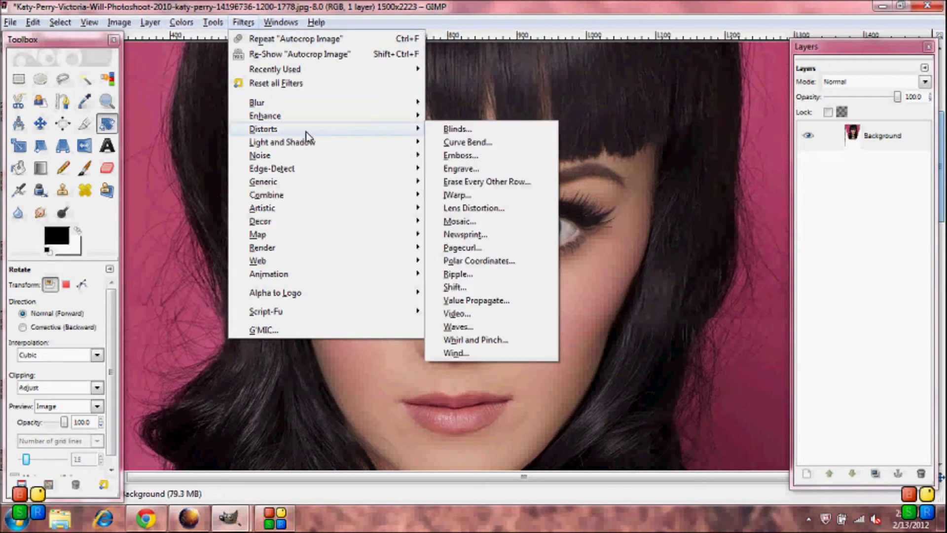
{"action": "left_click", "coordinate": [455, 196]}
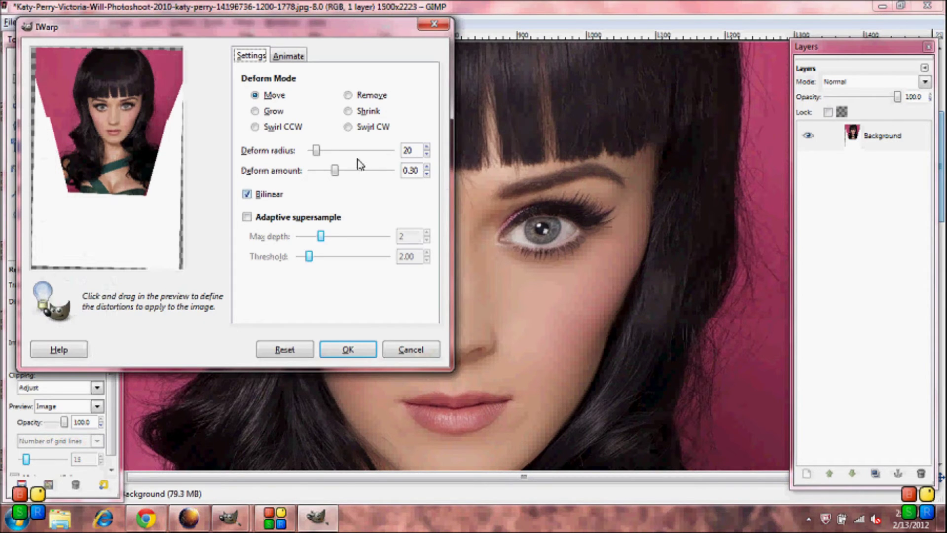
{"action": "left_click", "coordinate": [255, 111]}
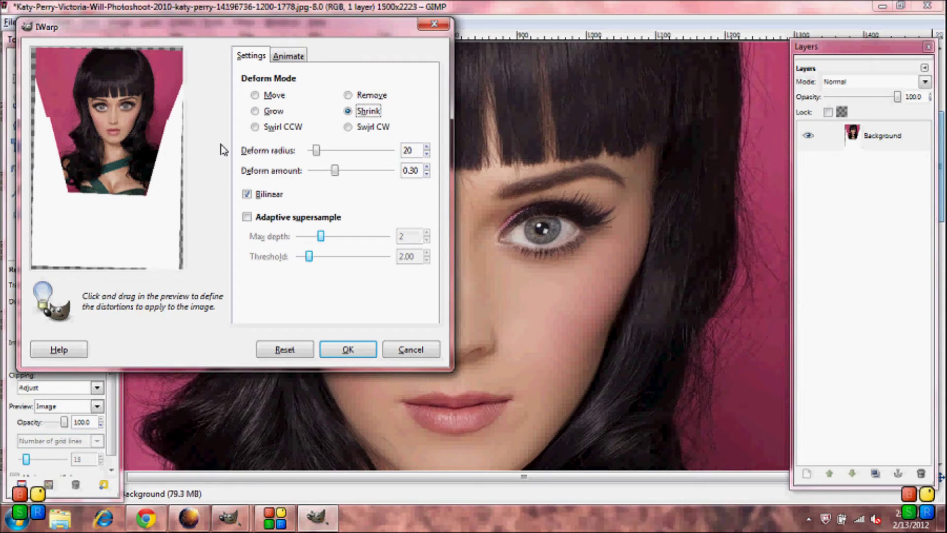
{"action": "left_click", "coordinate": [353, 345]}
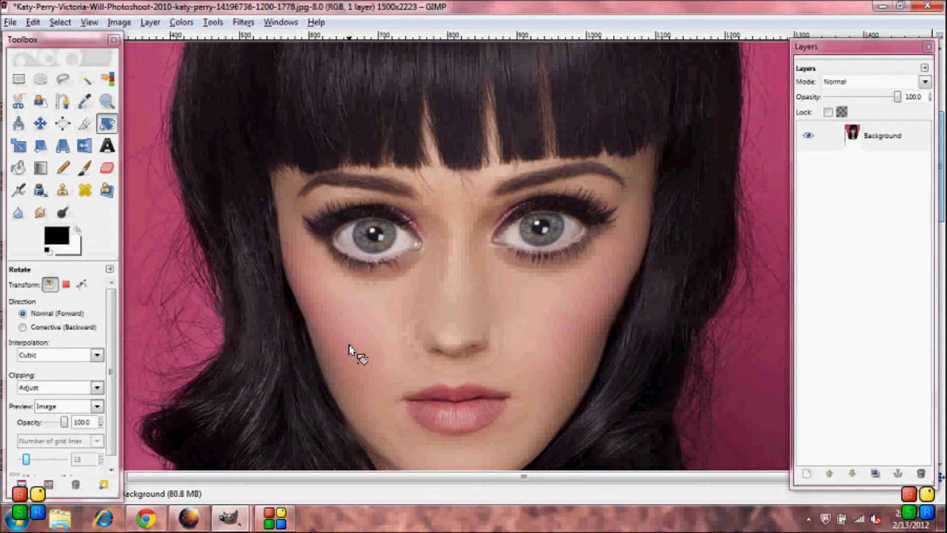
Switch to the other image holding the undistorted lower face and clear its selection.
{"action": "mouse_move", "coordinate": [230, 518]}
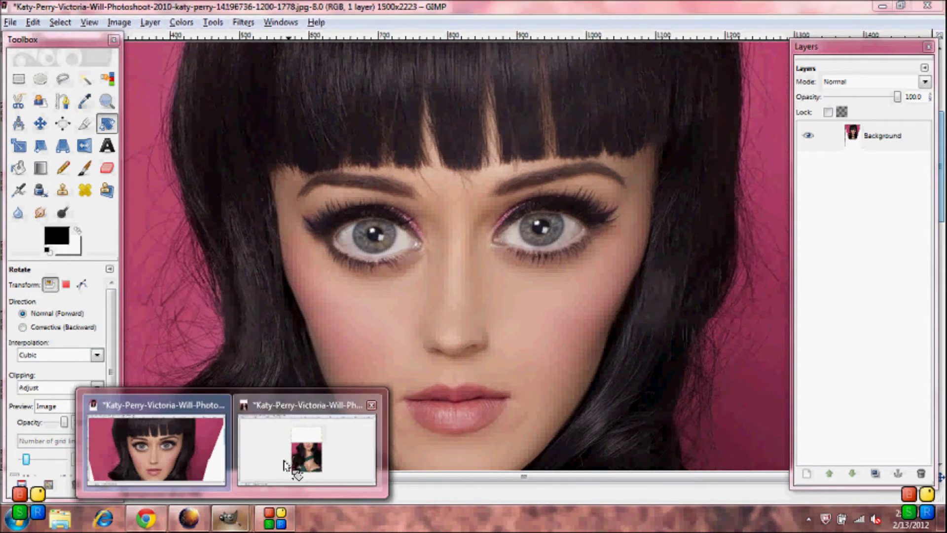
{"action": "left_click", "coordinate": [286, 465]}
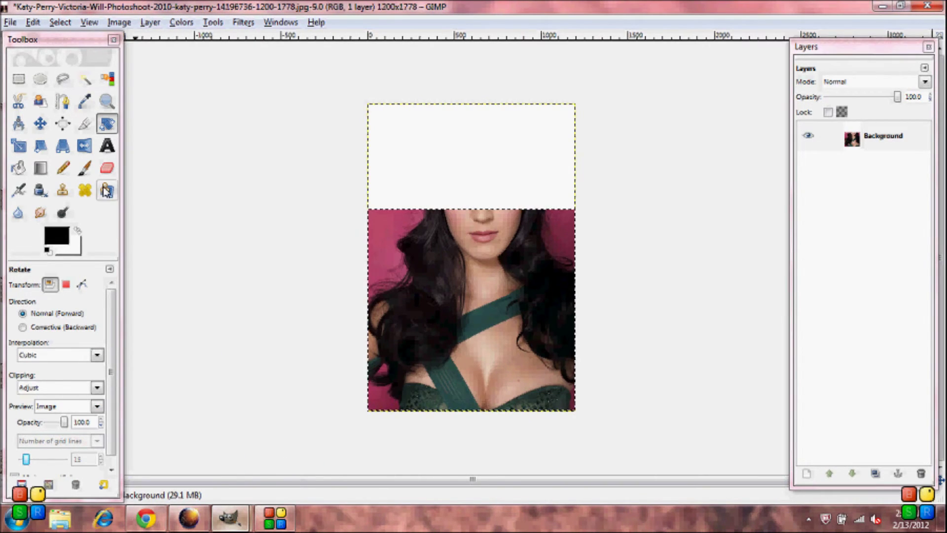
{"action": "left_click", "coordinate": [60, 22]}
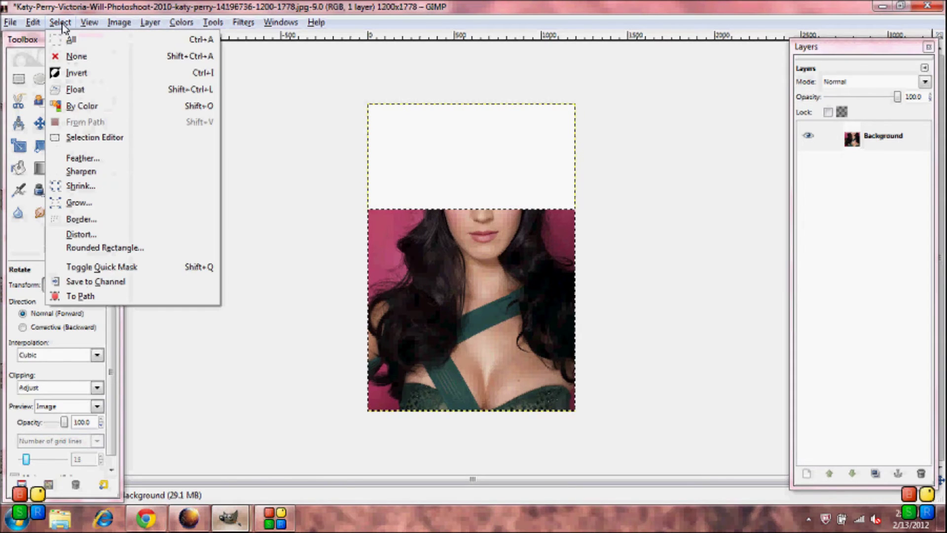
{"action": "left_click", "coordinate": [71, 62]}
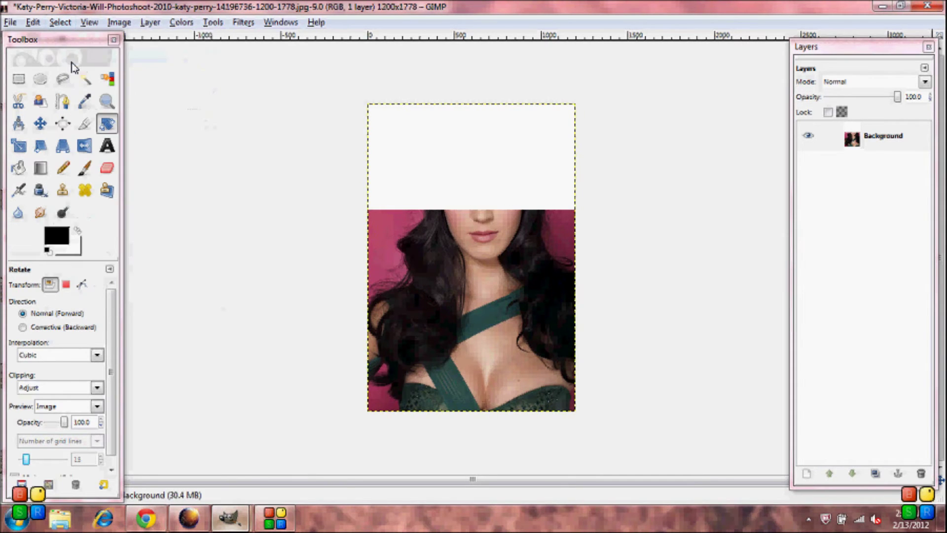
Select a rectangle of about 348 × 148 px around the original mouth and copy it.
{"action": "left_click", "coordinate": [19, 84]}
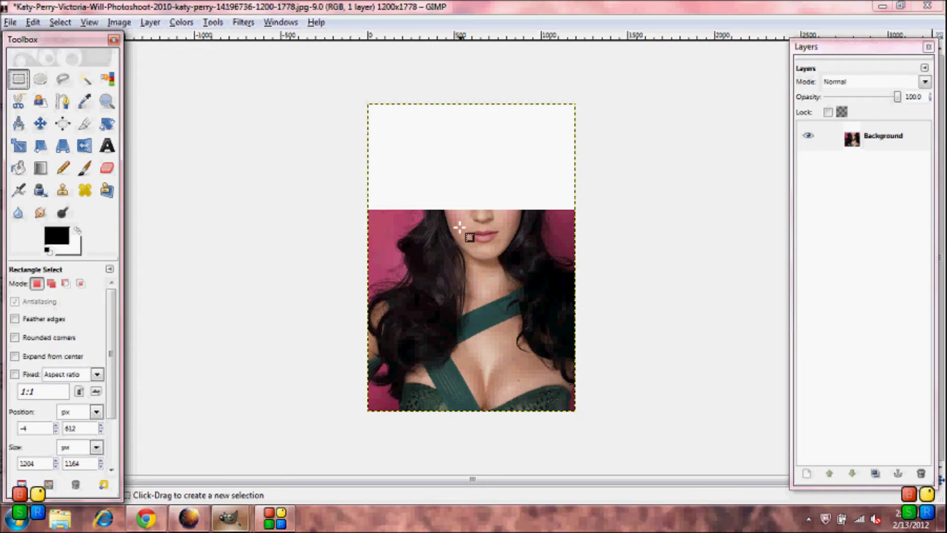
{"action": "left_click_drag", "start_coordinate": [455, 226], "coordinate": [516, 250]}
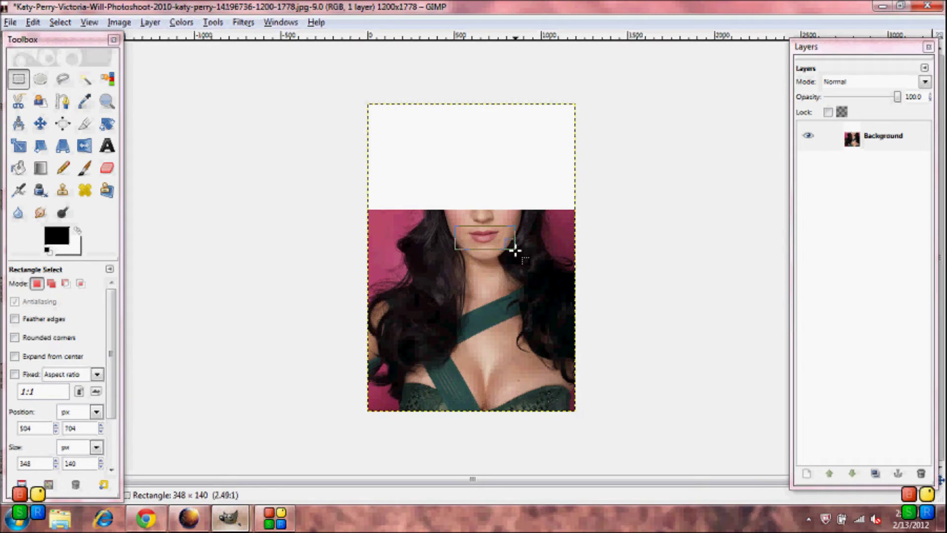
{"action": "left_click_drag", "start_coordinate": [515, 252], "coordinate": [514, 253]}
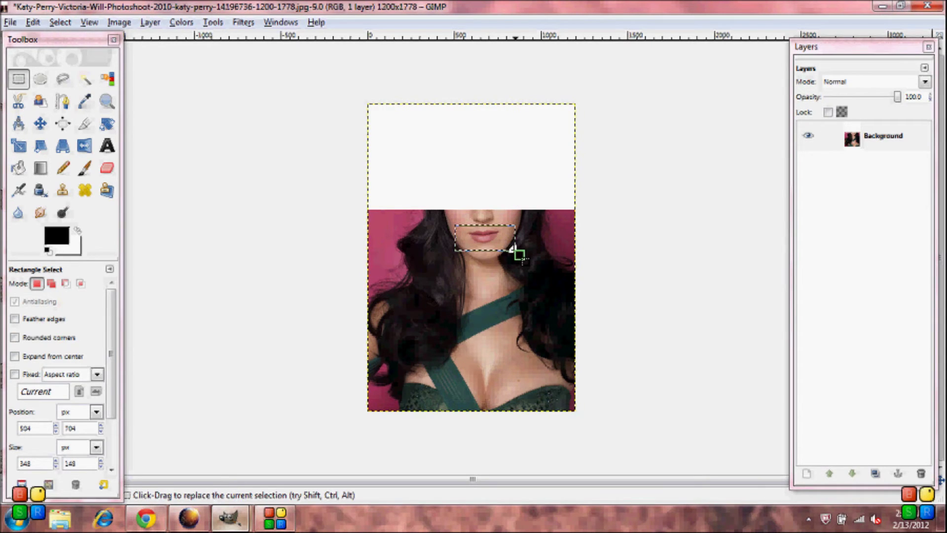
{"action": "left_click", "coordinate": [33, 23]}
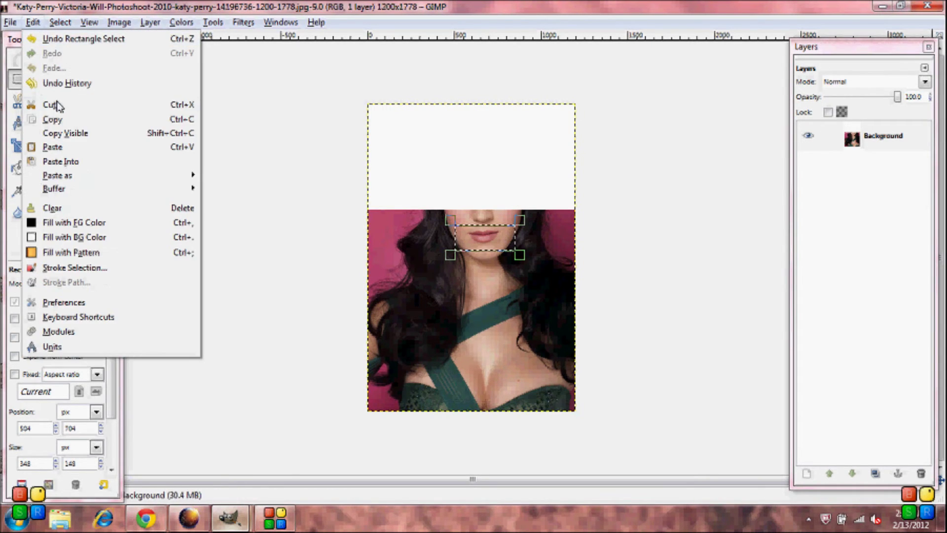
{"action": "left_click", "coordinate": [51, 120]}
Paste the copied mouth into the distorted portrait and move it over the existing lips.
{"action": "mouse_move", "coordinate": [263, 522]}
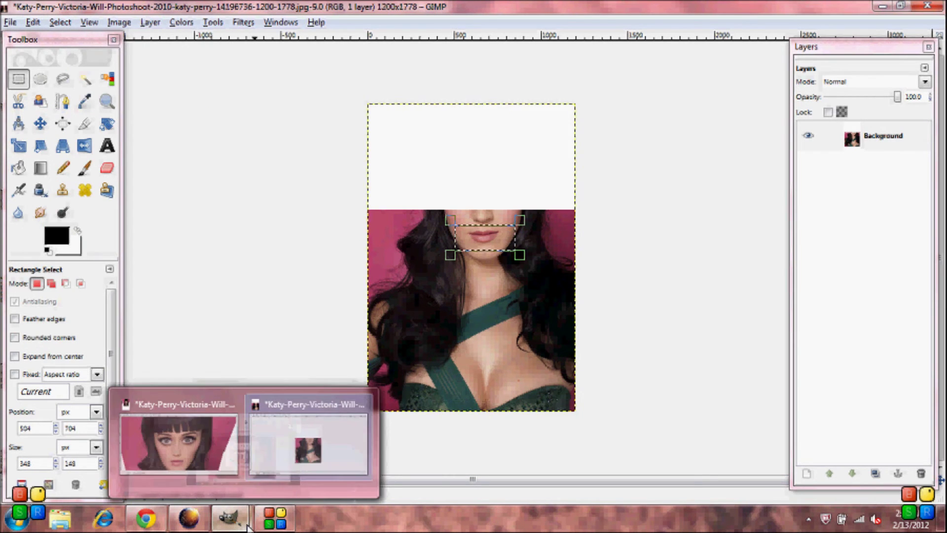
{"action": "left_click", "coordinate": [189, 448]}
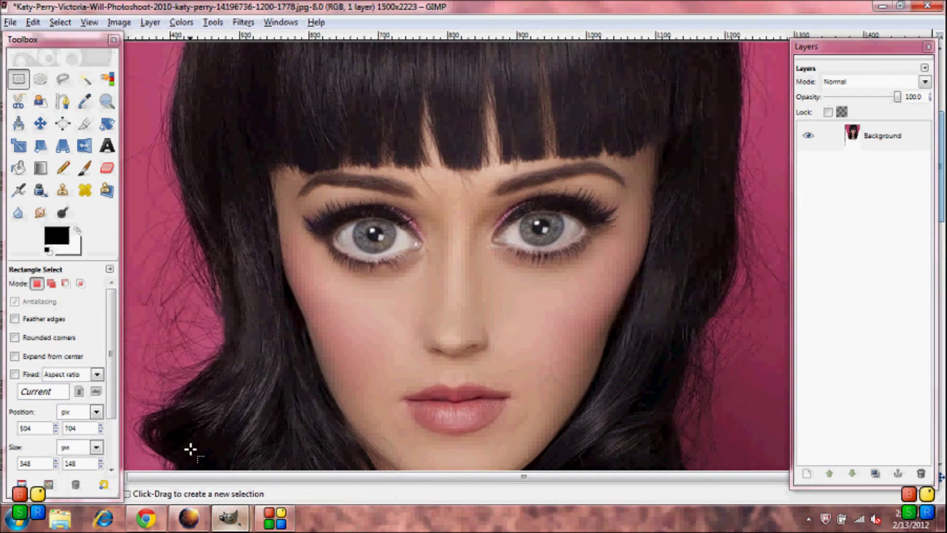
{"action": "left_click", "coordinate": [34, 22]}
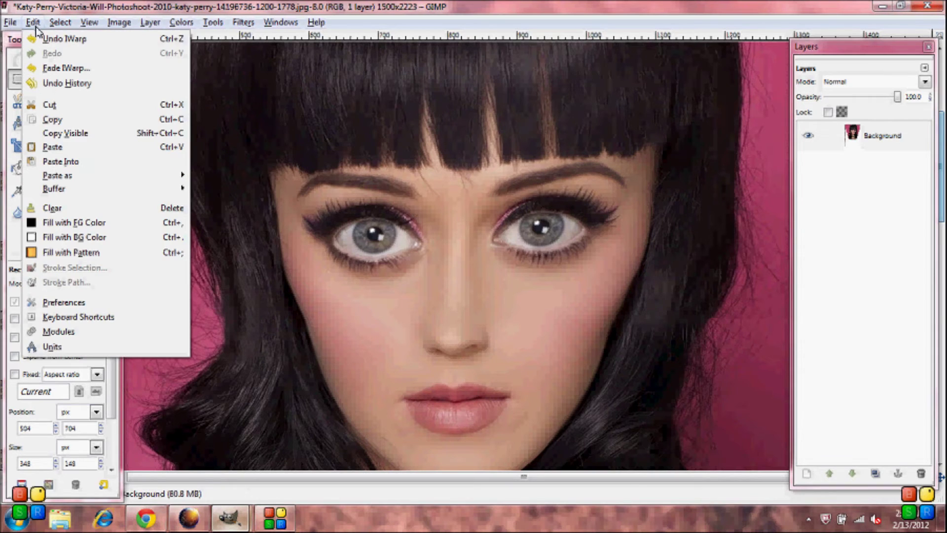
{"action": "left_click", "coordinate": [92, 166]}
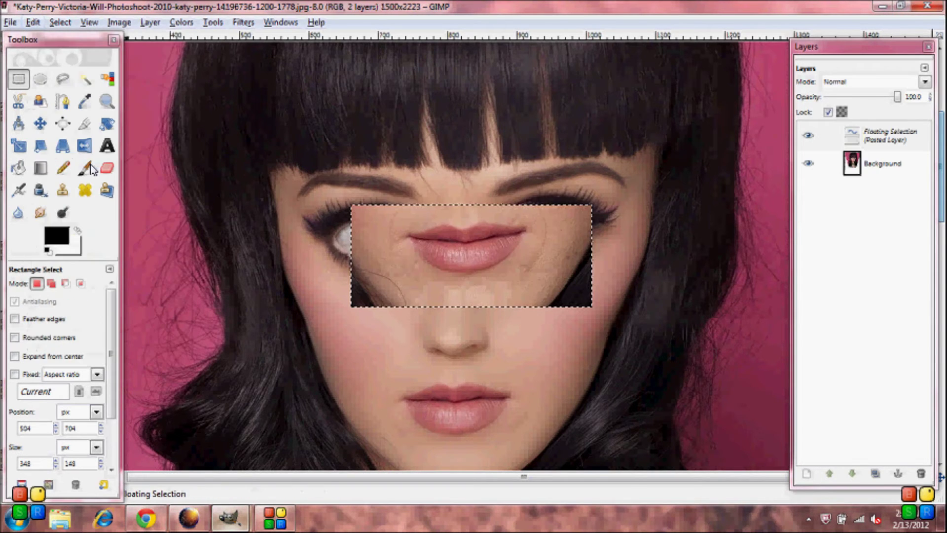
{"action": "left_click", "coordinate": [42, 124]}
{"action": "left_click_drag", "start_coordinate": [471, 254], "coordinate": [460, 414]}
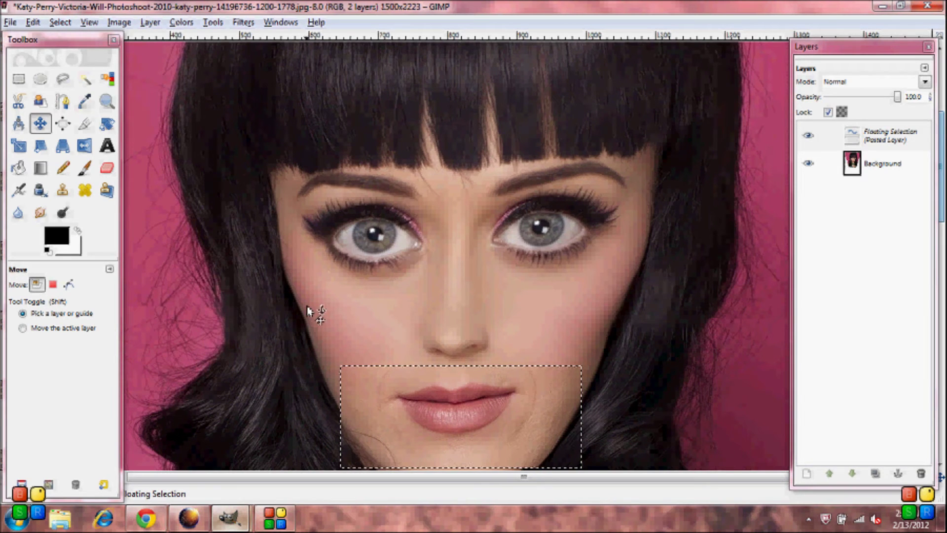
Scale the floating mouth piece down to about 298 × 119 px, keeping it over the lips.
{"action": "left_click", "coordinate": [21, 146]}
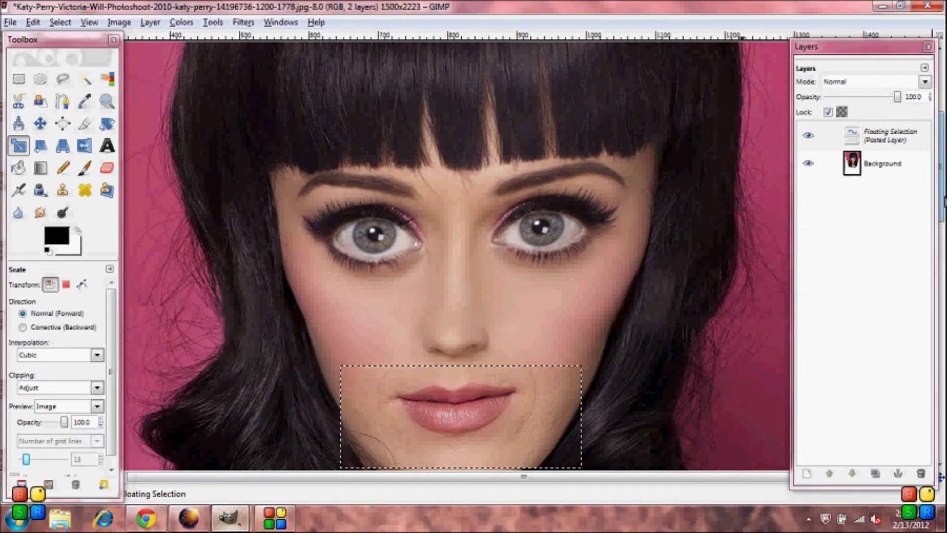
{"action": "scroll", "coordinate": [457, 256], "scroll_direction": "down", "scroll_amount": 3}
{"action": "left_click", "coordinate": [569, 303]}
{"action": "left_click_drag", "start_coordinate": [569, 303], "coordinate": [554, 304]}
{"action": "left_click_drag", "start_coordinate": [340, 382], "coordinate": [352, 369]}
{"action": "left_click_drag", "start_coordinate": [554, 362], "coordinate": [553, 360]}
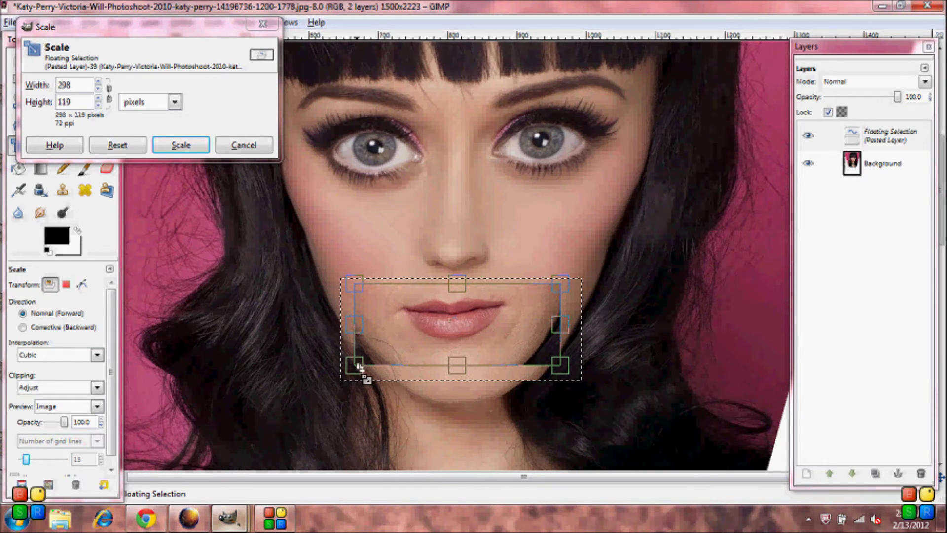
{"action": "left_click", "coordinate": [190, 151]}
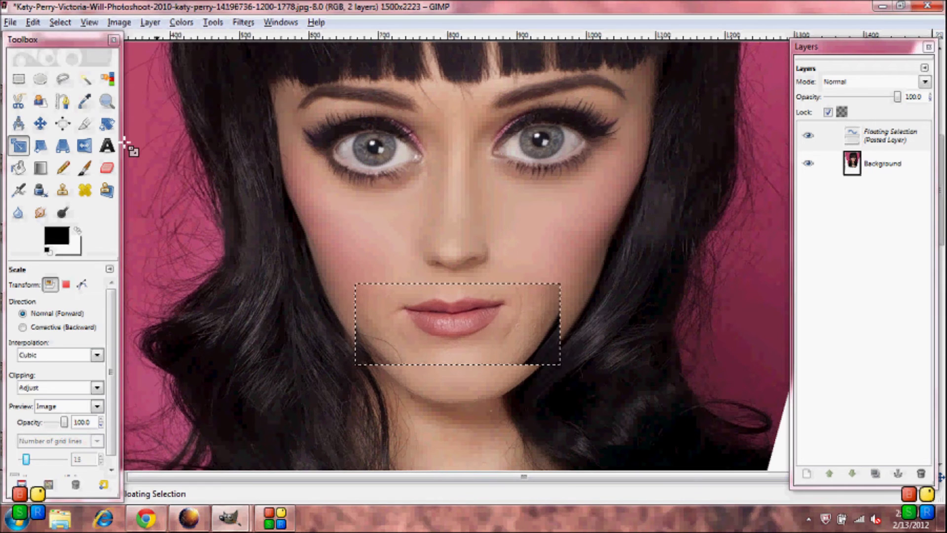
Move the scaled mouth piece about 8 px to the right to centre it under the nose.
{"action": "left_click", "coordinate": [40, 123]}
{"action": "left_click_drag", "start_coordinate": [447, 317], "coordinate": [453, 319]}
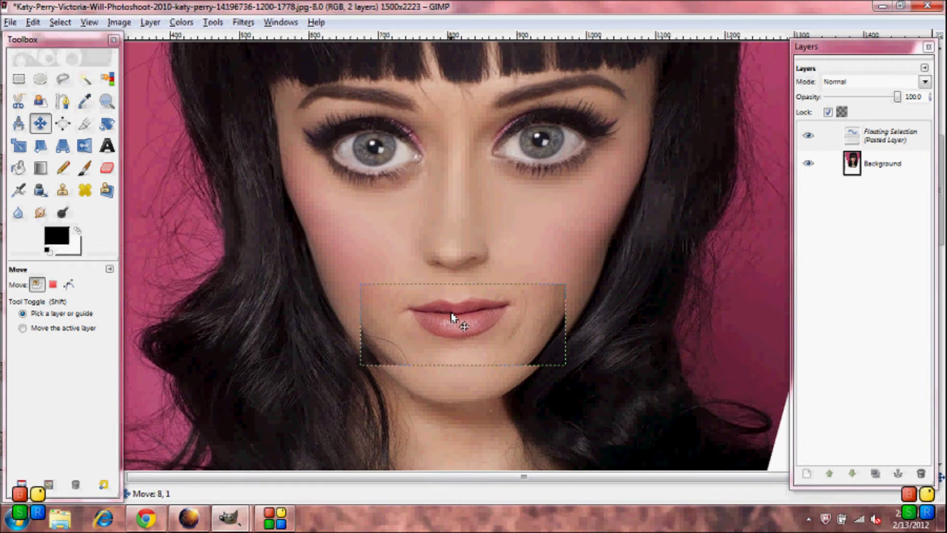
{"action": "left_click_drag", "start_coordinate": [452, 317], "coordinate": [451, 319]}
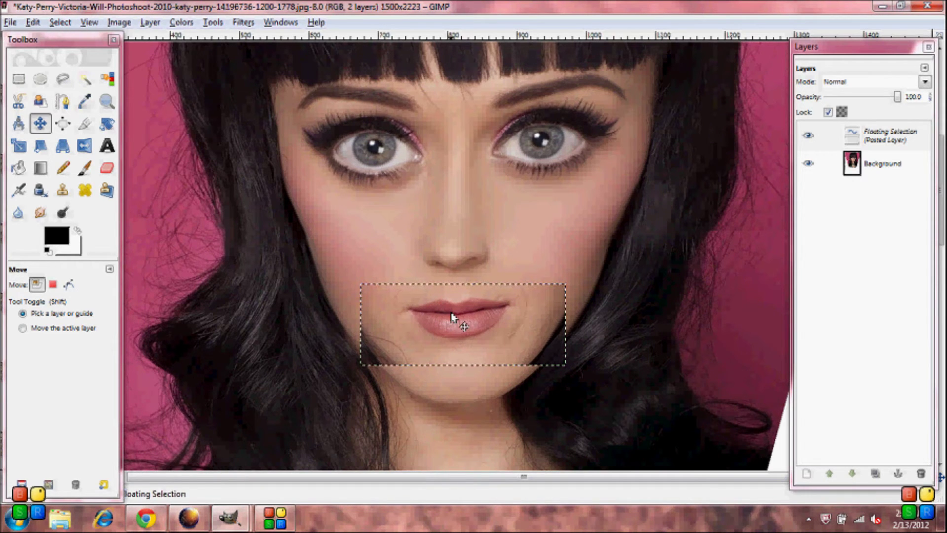
Erase the excess skin around the lips on the floating mouth piece with the Eraser at brush scale 2.09.
{"action": "left_click", "coordinate": [107, 168]}
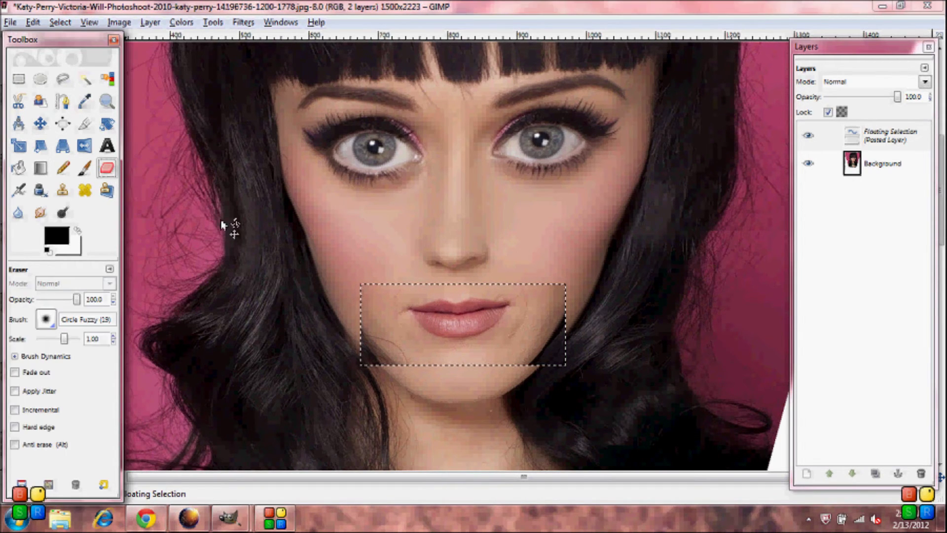
{"action": "left_click", "coordinate": [466, 309]}
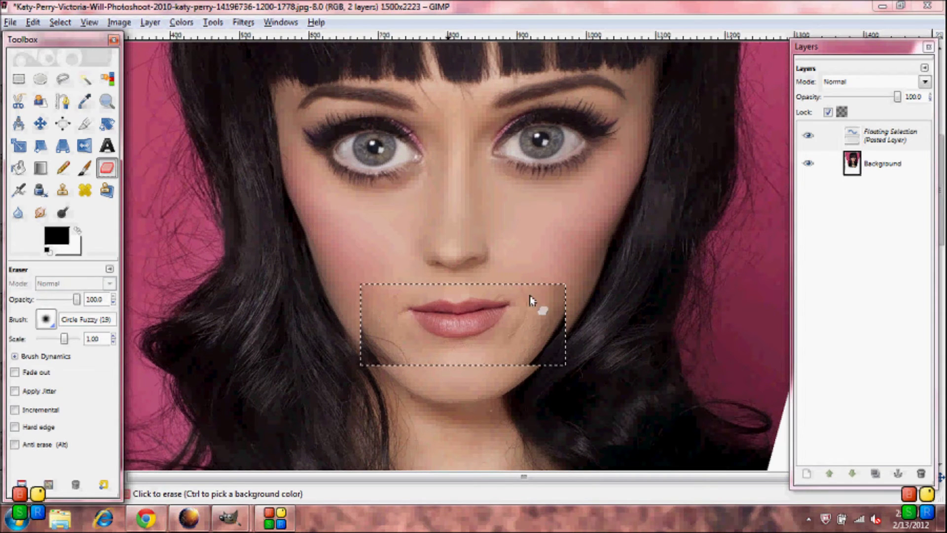
{"action": "key", "text": "ctrl+z"}
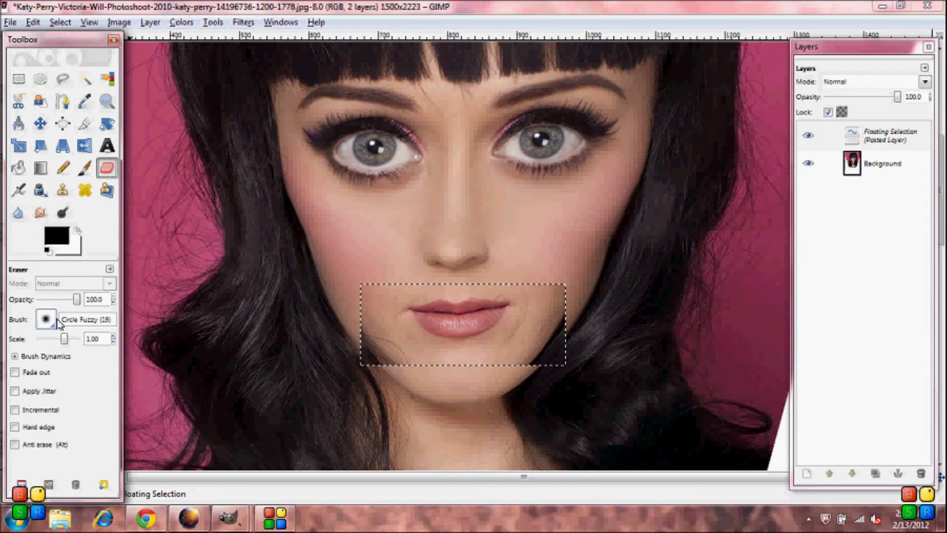
{"action": "left_click_drag", "start_coordinate": [65, 339], "coordinate": [69, 339]}
{"action": "mouse_move", "coordinate": [376, 281]}
{"action": "left_mouse_down"}
{"action": "mouse_move", "coordinate": [370, 323]}
{"action": "mouse_move", "coordinate": [365, 309]}
{"action": "mouse_move", "coordinate": [369, 346]}
{"action": "mouse_move", "coordinate": [361, 335]}
{"action": "mouse_move", "coordinate": [362, 344]}
{"action": "mouse_move", "coordinate": [359, 324]}
{"action": "mouse_move", "coordinate": [382, 367]}
{"action": "mouse_move", "coordinate": [413, 388]}
{"action": "mouse_move", "coordinate": [387, 367]}
{"action": "mouse_move", "coordinate": [417, 376]}
{"action": "mouse_move", "coordinate": [382, 349]}
{"action": "mouse_move", "coordinate": [377, 327]}
{"action": "left_mouse_up"}
{"action": "mouse_move", "coordinate": [416, 357]}
{"action": "left_mouse_down"}
{"action": "mouse_move", "coordinate": [505, 357]}
{"action": "mouse_move", "coordinate": [408, 297]}
{"action": "mouse_move", "coordinate": [395, 305]}
{"action": "mouse_move", "coordinate": [411, 338]}
{"action": "left_mouse_up"}
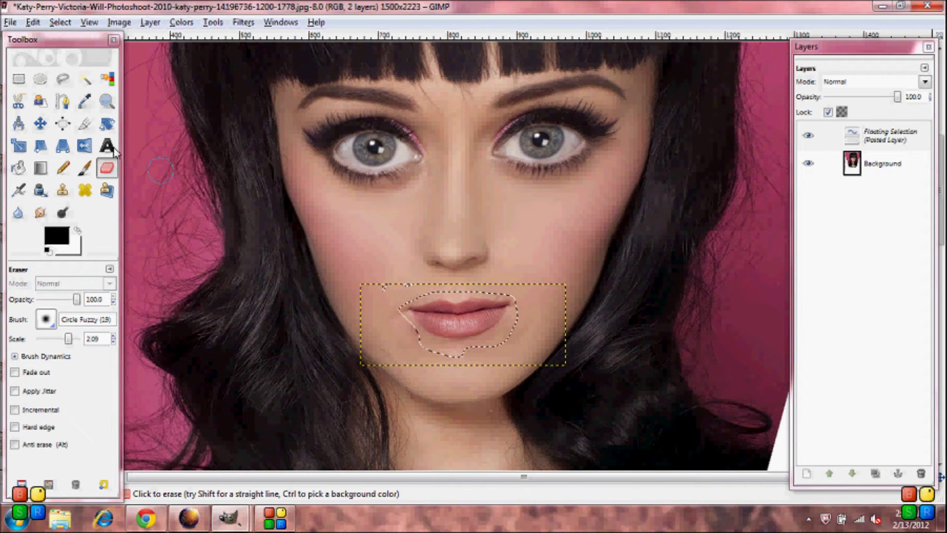
Undo the last eraser stroke and anchor the floating mouth piece onto the background layer.
{"action": "left_click", "coordinate": [33, 22]}
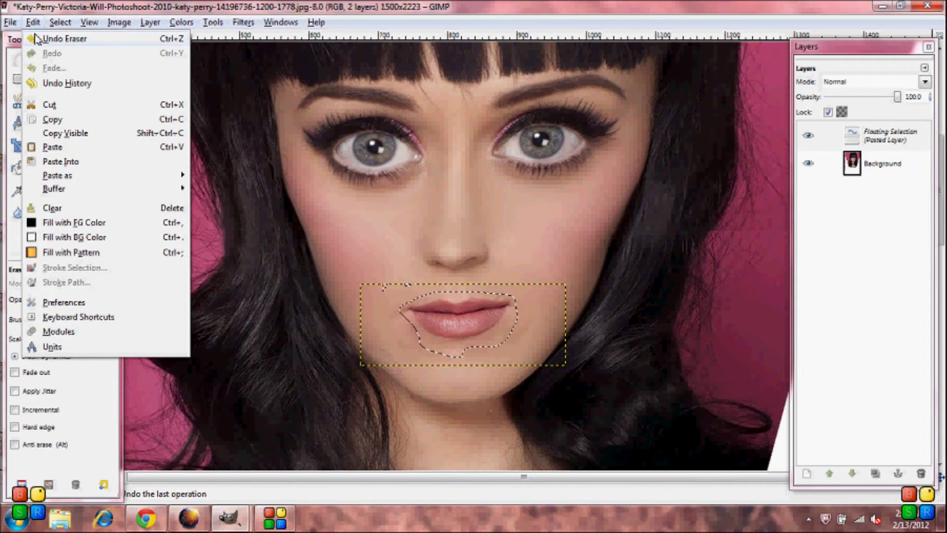
{"action": "left_click", "coordinate": [60, 39]}
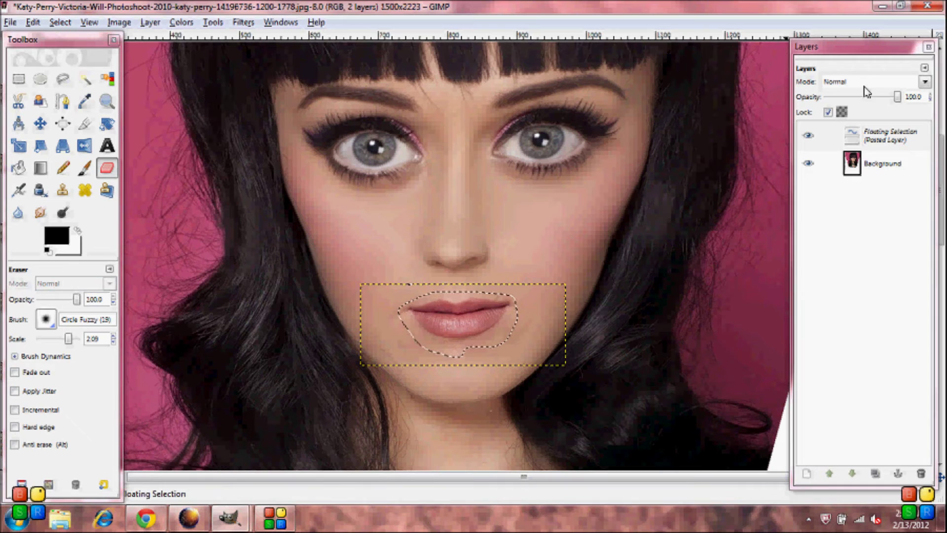
{"action": "left_click", "coordinate": [898, 475]}
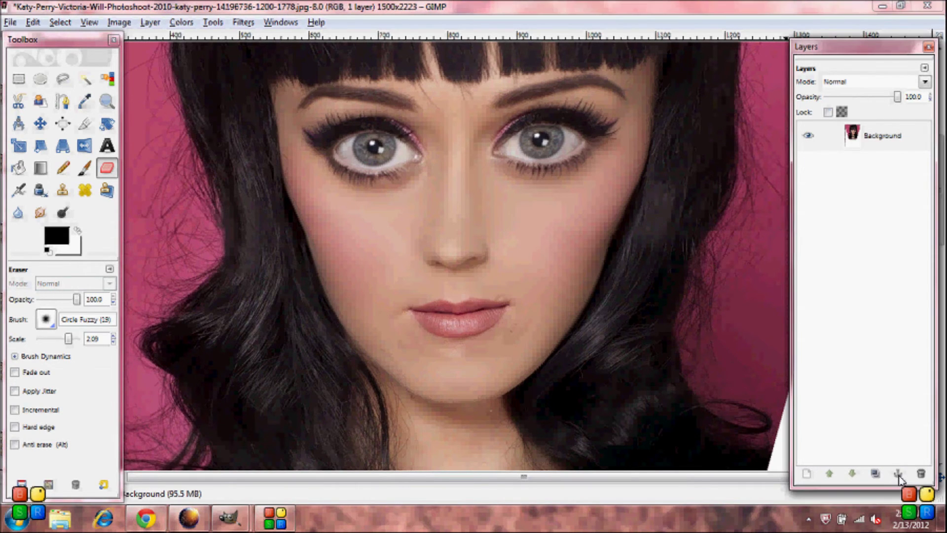
Smudge the skin around the mouth to blend the pasted edges, enlarging the brush scale to 3.53.
{"action": "left_click", "coordinate": [40, 213]}
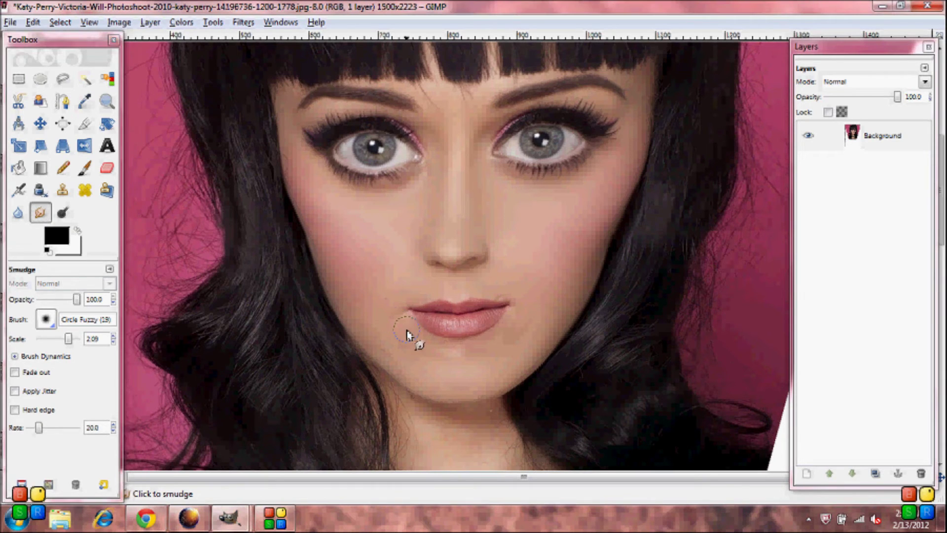
{"action": "left_click_drag", "start_coordinate": [410, 324], "coordinate": [402, 321]}
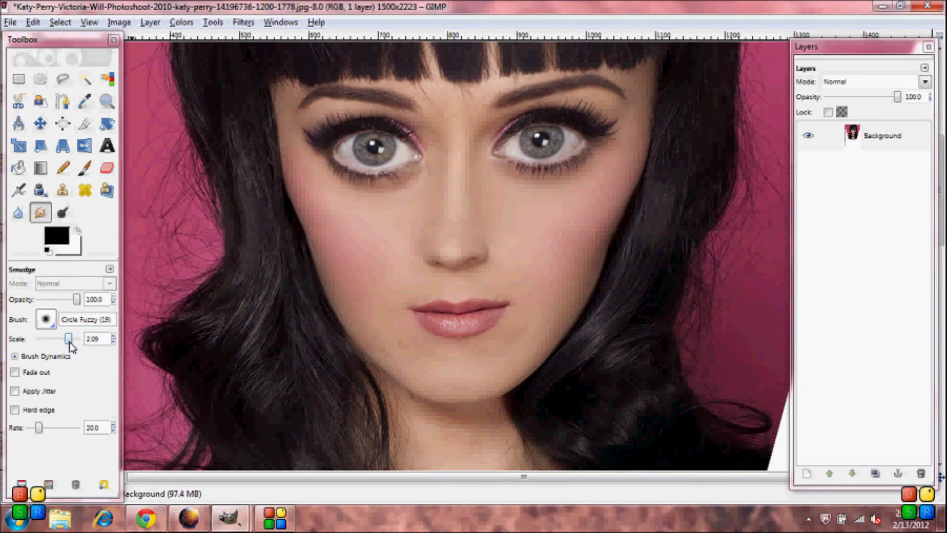
{"action": "left_click_drag", "start_coordinate": [70, 343], "coordinate": [74, 335]}
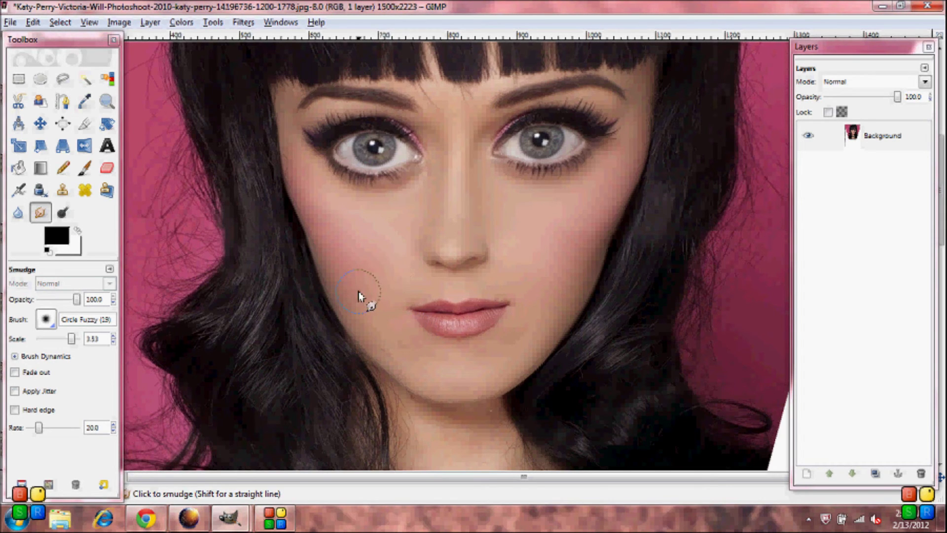
Sample the pink backdrop colour and paint over the seam line left of the hair with a 1.84-scale Paintbrush.
{"action": "left_click", "coordinate": [107, 101]}
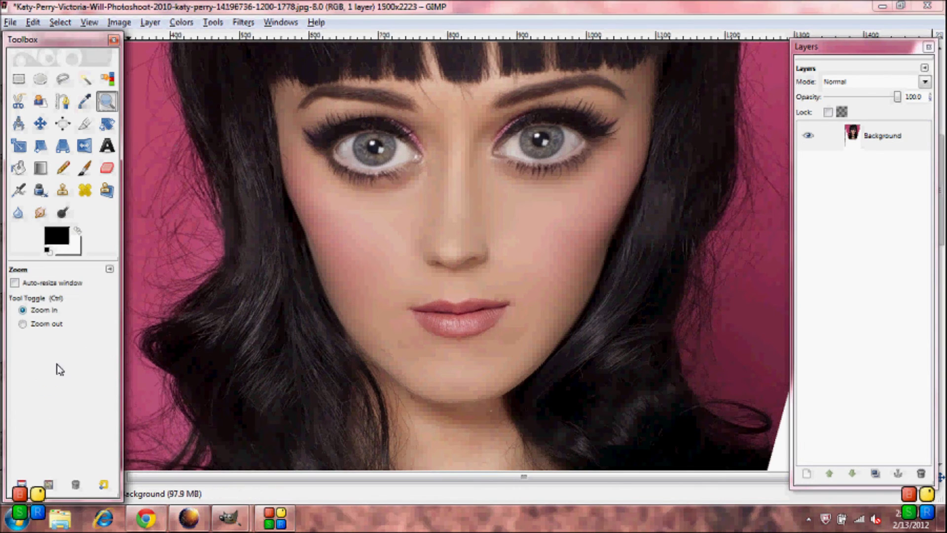
{"action": "left_click", "coordinate": [306, 234]}
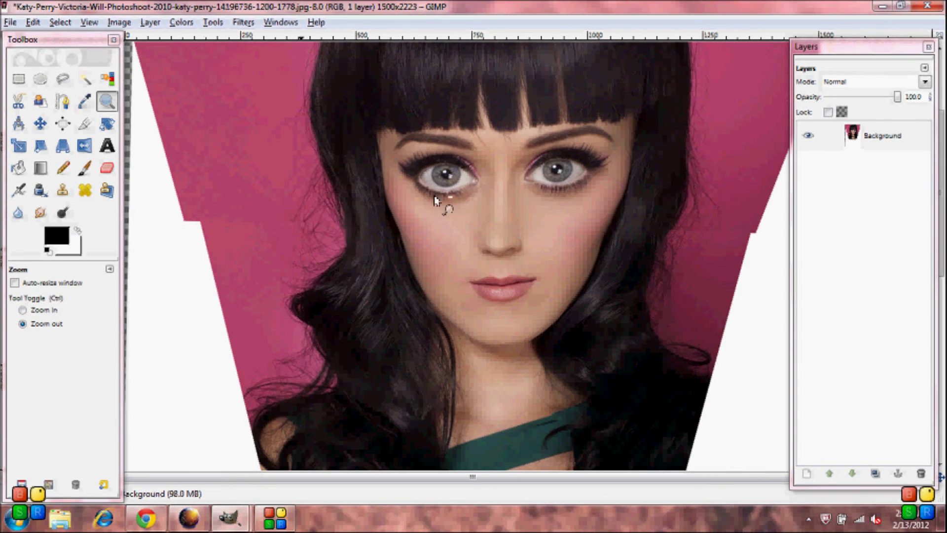
{"action": "left_click", "coordinate": [83, 104]}
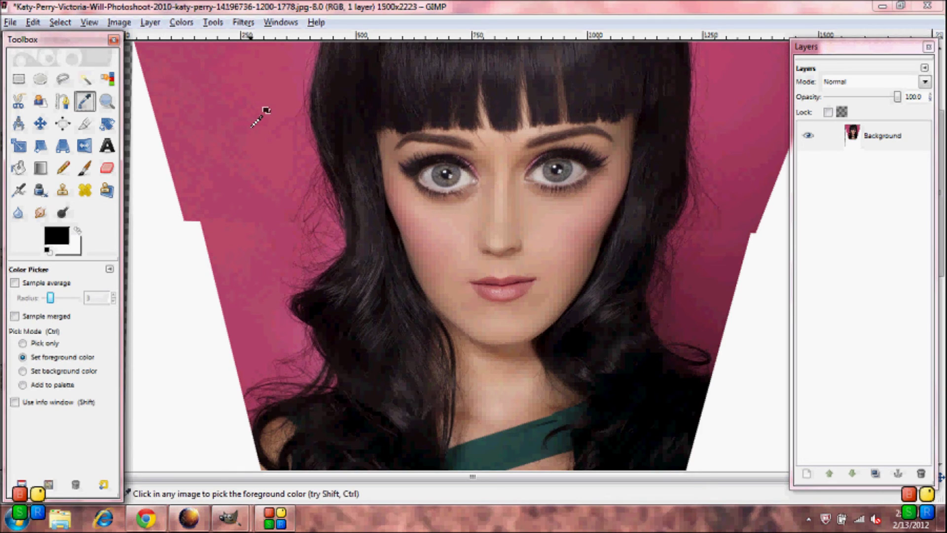
{"action": "left_click", "coordinate": [230, 94]}
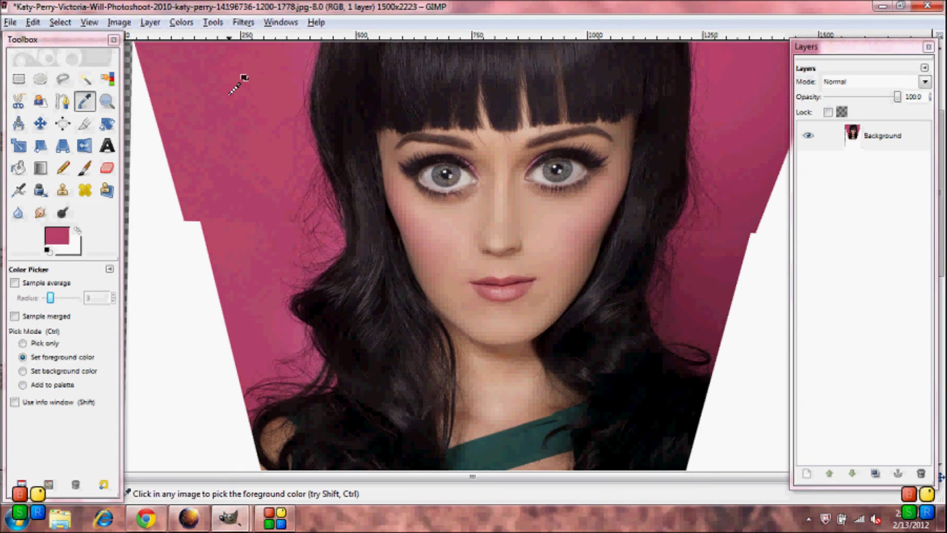
{"action": "left_click", "coordinate": [88, 177]}
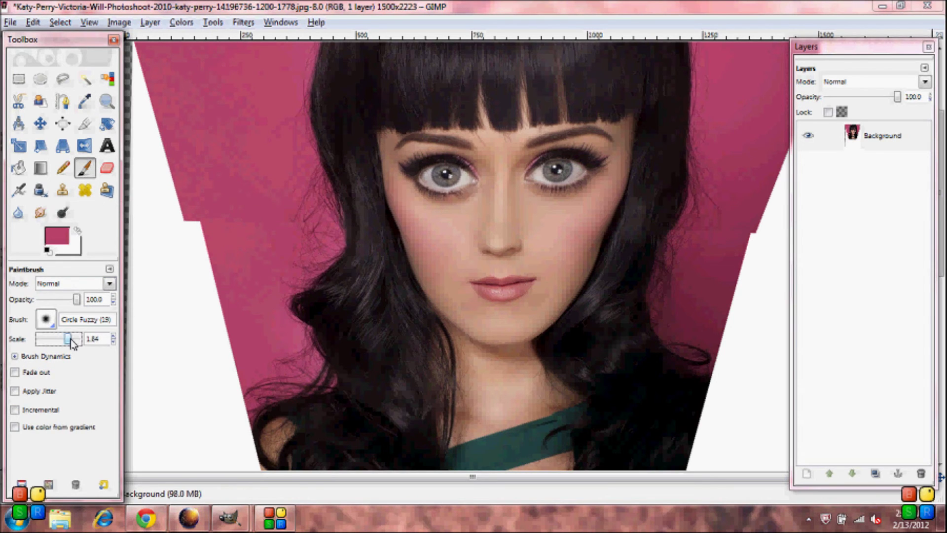
{"action": "mouse_move", "coordinate": [208, 230]}
{"action": "left_mouse_down"}
{"action": "mouse_move", "coordinate": [186, 223]}
{"action": "mouse_move", "coordinate": [222, 228]}
{"action": "left_mouse_up"}
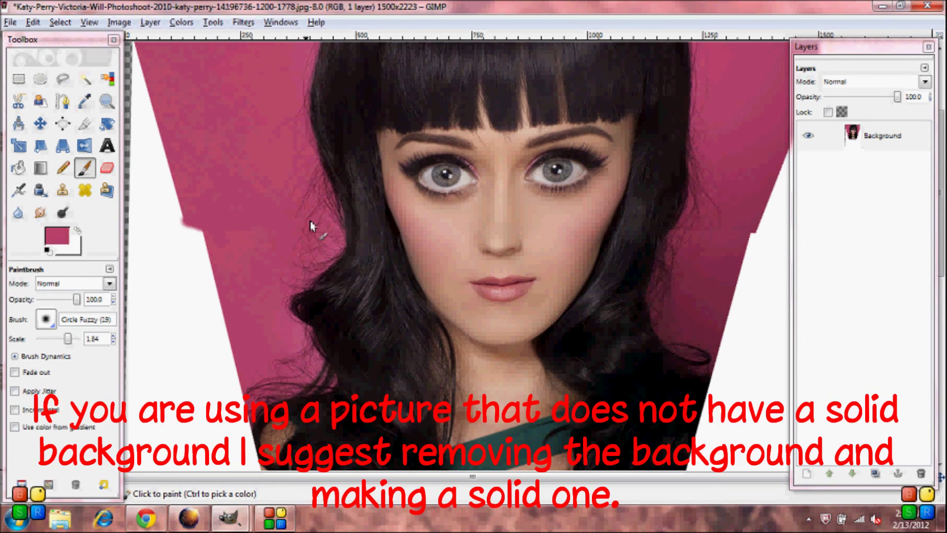
{"action": "left_click", "coordinate": [290, 159]}
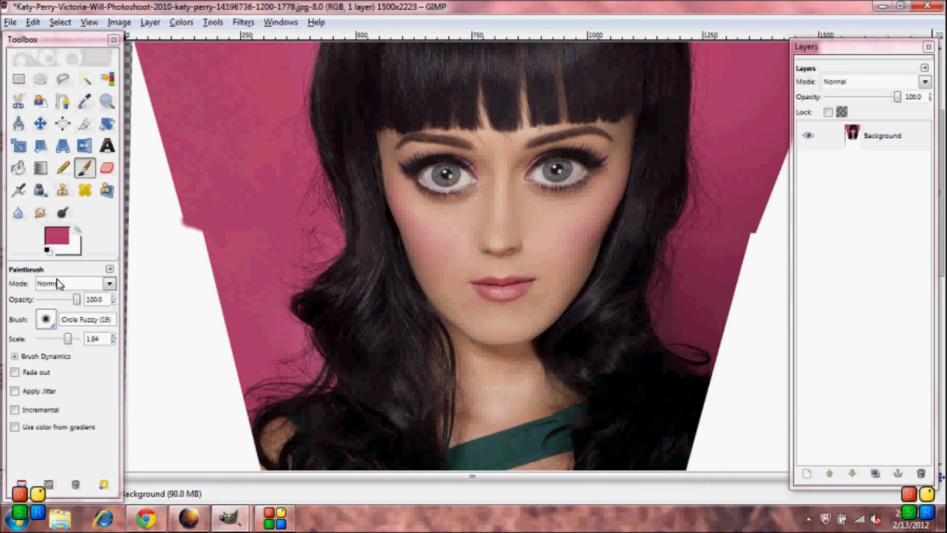
Enlarge the Paintbrush scale to 3.09 and paint over the uneven backdrop on both sides of the hair, using darker pink on the right.
{"action": "left_click_drag", "start_coordinate": [68, 337], "coordinate": [76, 342]}
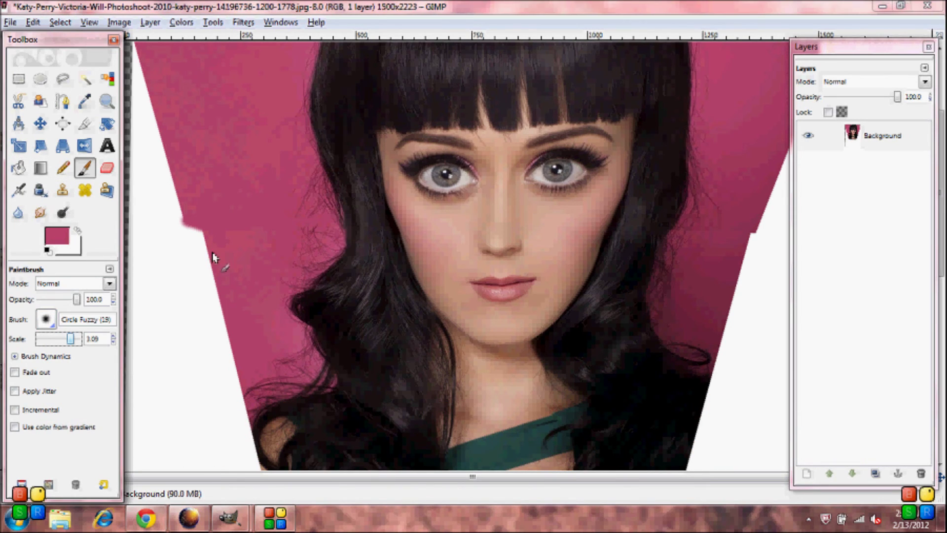
{"action": "left_click", "coordinate": [291, 184]}
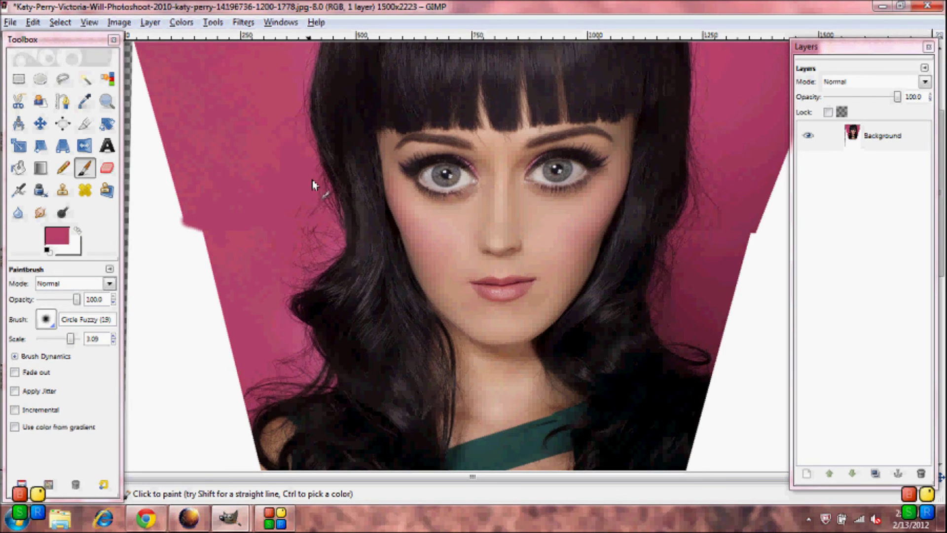
{"action": "left_click_drag", "start_coordinate": [315, 198], "coordinate": [328, 249]}
{"action": "mouse_move", "coordinate": [738, 247]}
{"action": "left_mouse_down"}
{"action": "mouse_move", "coordinate": [664, 284]}
{"action": "mouse_move", "coordinate": [701, 138]}
{"action": "left_mouse_up"}
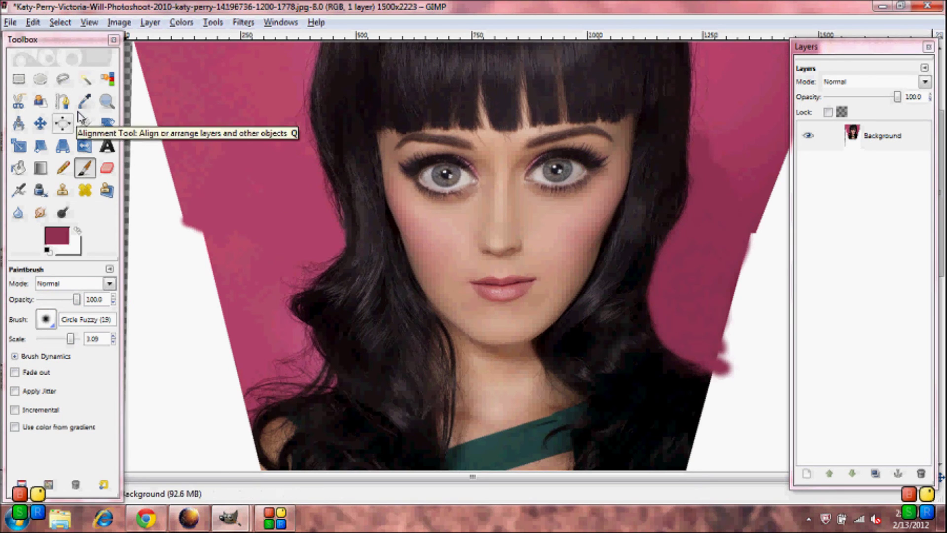
Select a rectangle of about 1407 × 1008 px around the head and crop the image to it.
{"action": "left_click", "coordinate": [107, 100]}
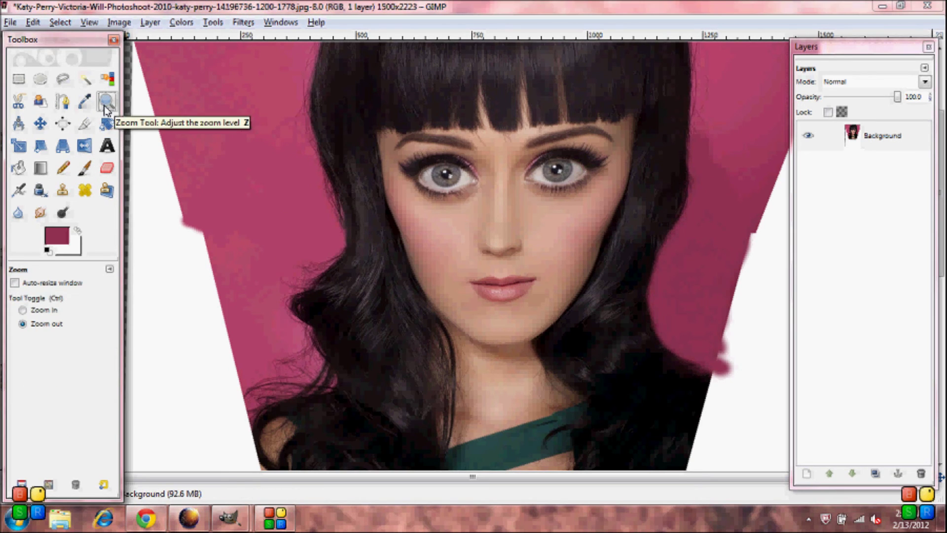
{"action": "left_click", "coordinate": [330, 236]}
{"action": "left_click", "coordinate": [430, 185]}
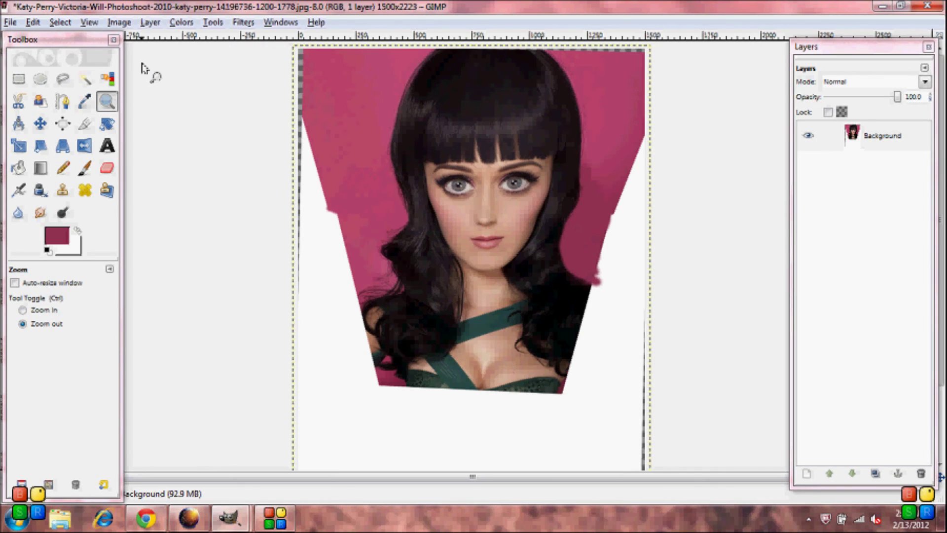
{"action": "left_click", "coordinate": [19, 81]}
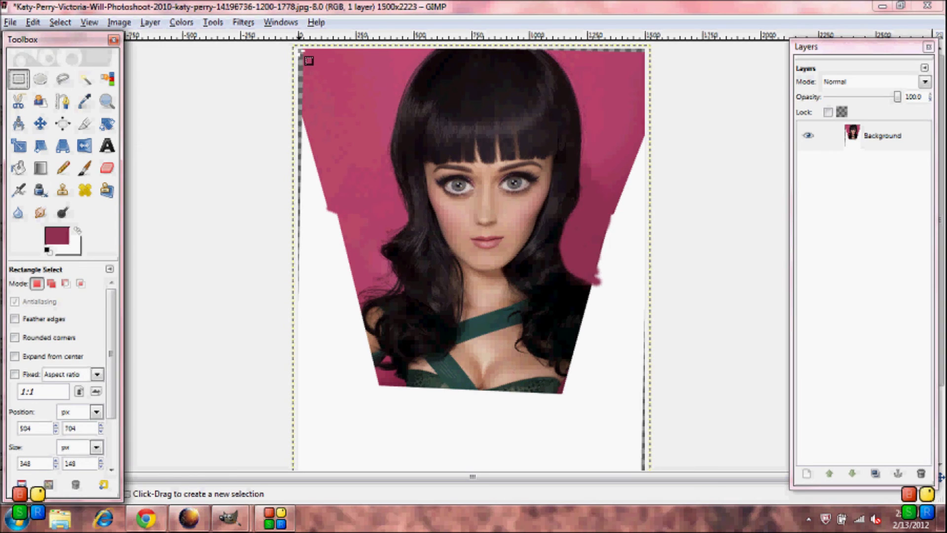
{"action": "left_click_drag", "start_coordinate": [304, 50], "coordinate": [635, 292]}
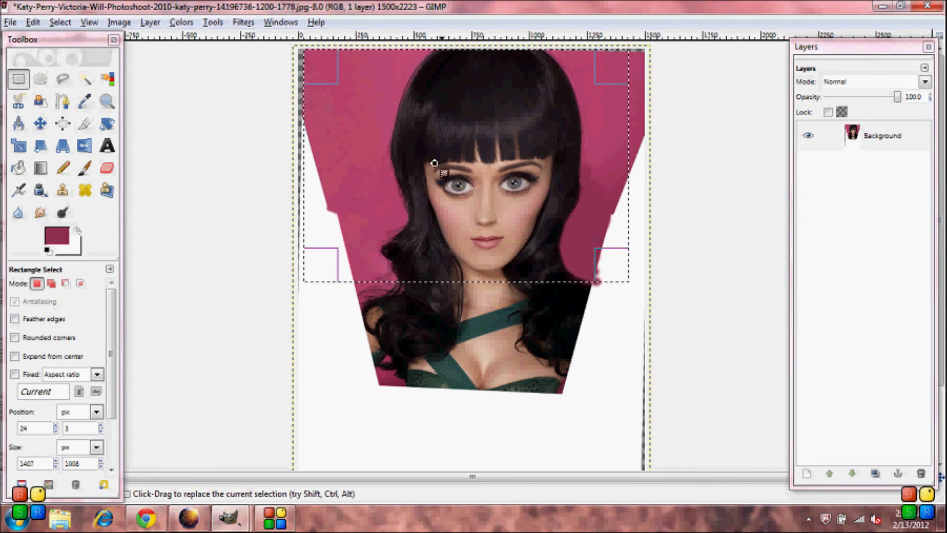
{"action": "left_click", "coordinate": [120, 22]}
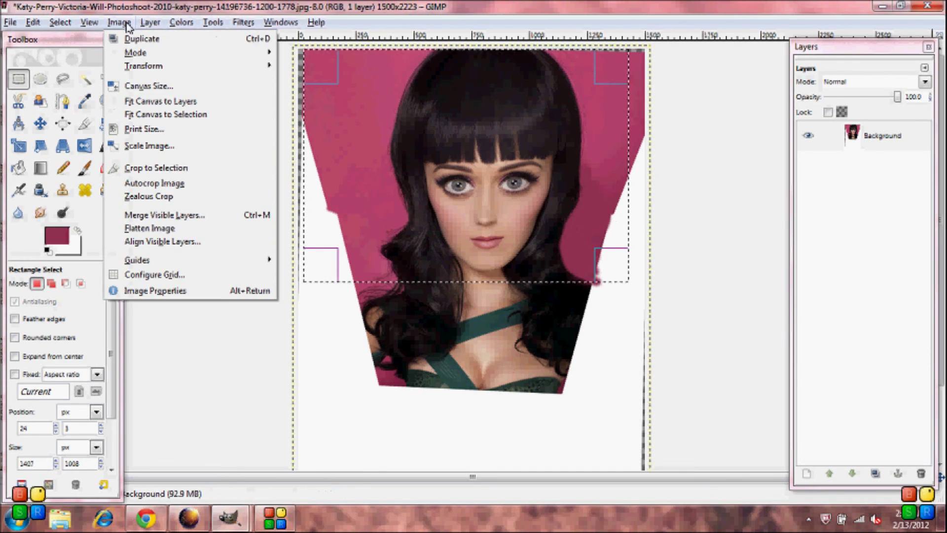
{"action": "left_click", "coordinate": [172, 169]}
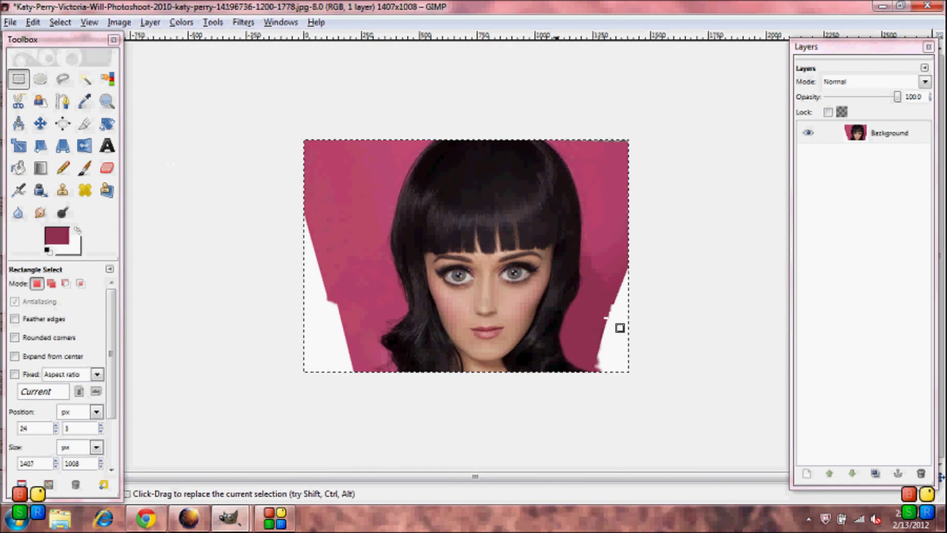
Fill the white backdrop corners with matching pinks and paint over the leftover white gaps.
{"action": "left_click", "coordinate": [18, 169]}
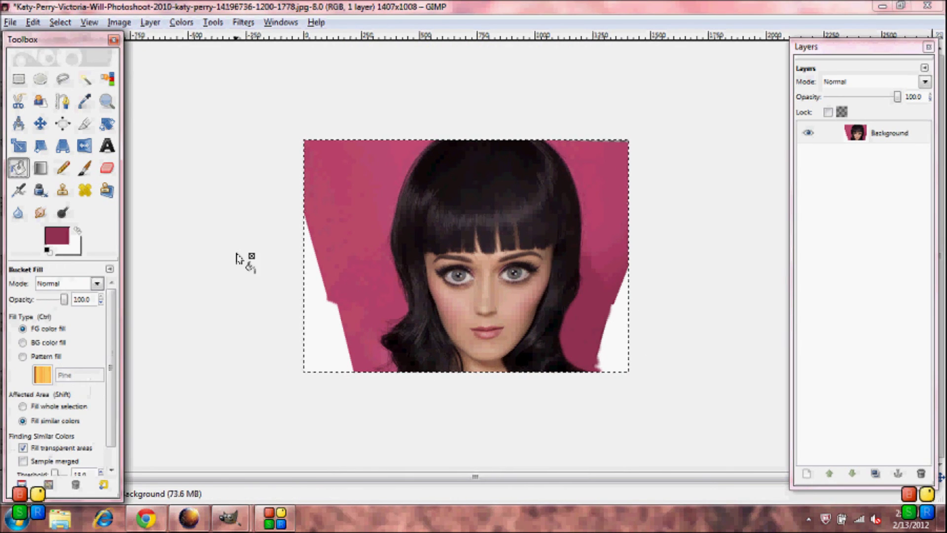
{"action": "left_click", "coordinate": [620, 334]}
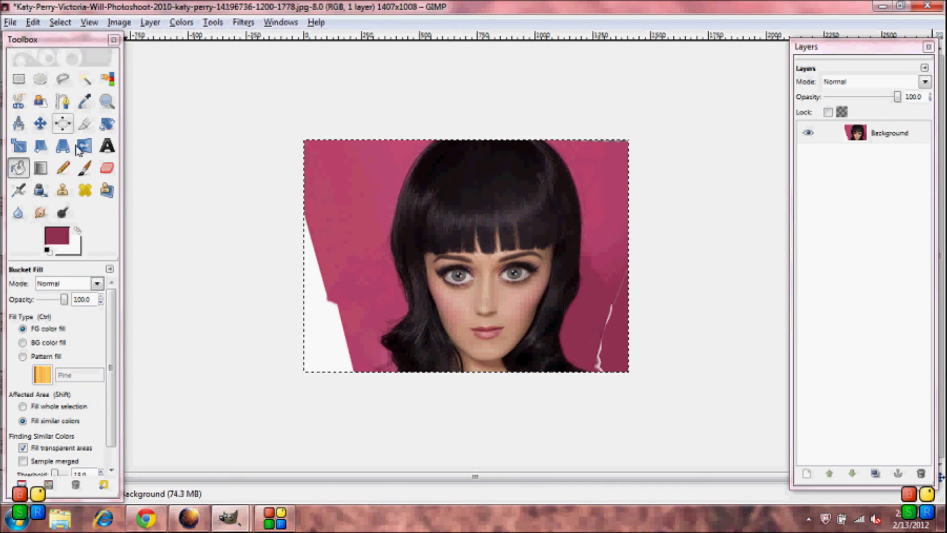
{"action": "left_click", "coordinate": [85, 168]}
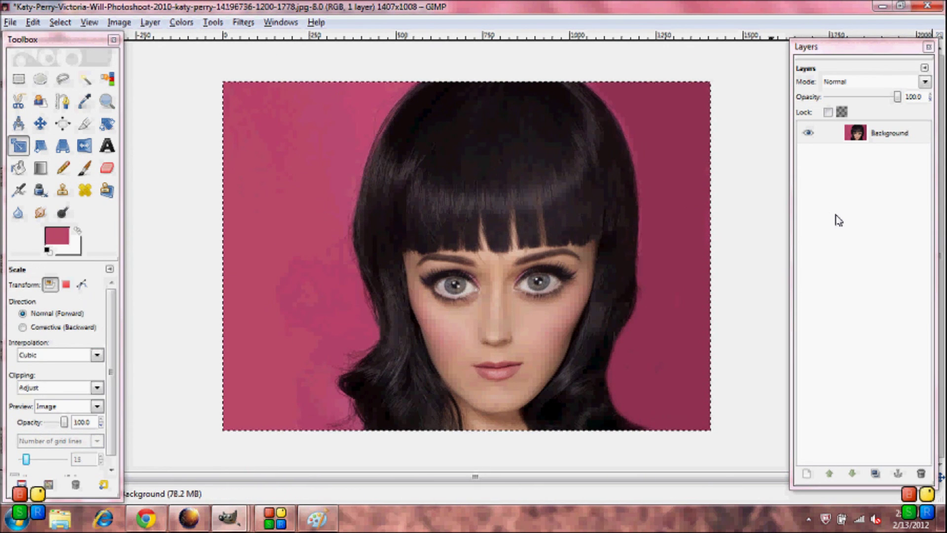
Open the texture2.jpg image from the Pictures folder.
{"action": "left_click", "coordinate": [10, 23]}
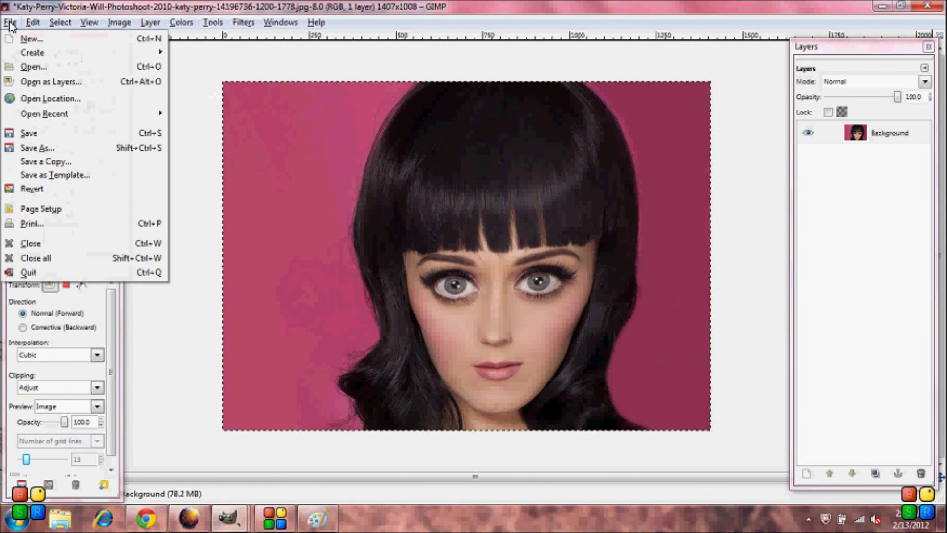
{"action": "left_click", "coordinate": [24, 65]}
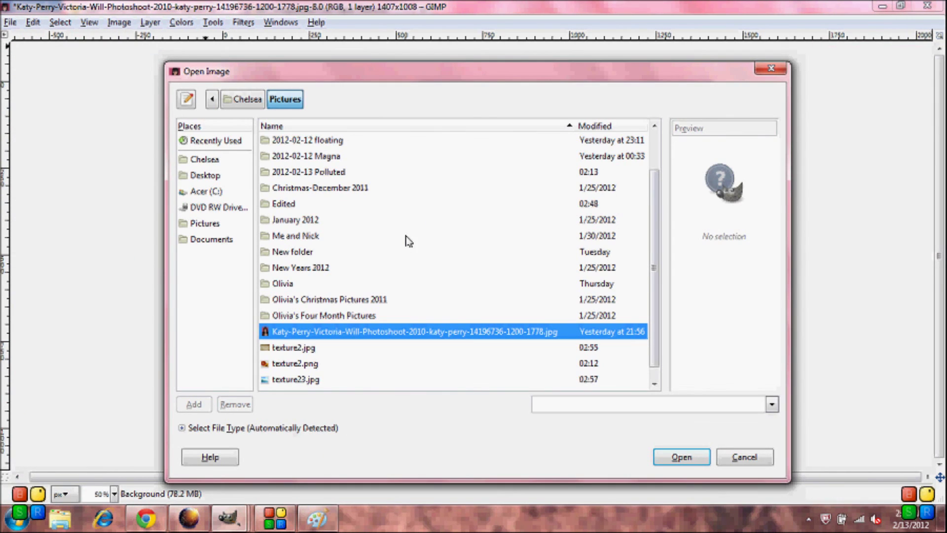
{"action": "double_click", "coordinate": [295, 348]}
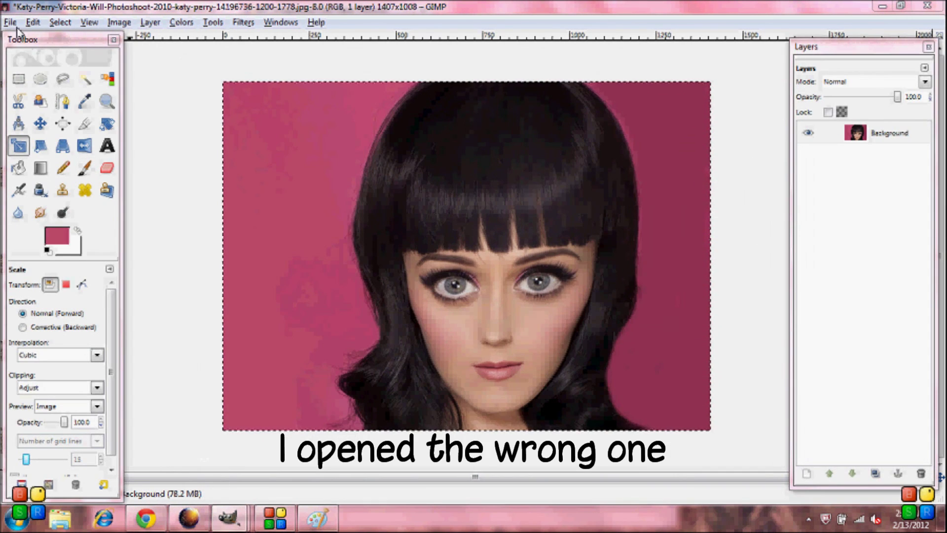
Open the texture23.jpg image from the Pictures folder.
{"action": "left_click", "coordinate": [10, 22]}
{"action": "left_click", "coordinate": [20, 66]}
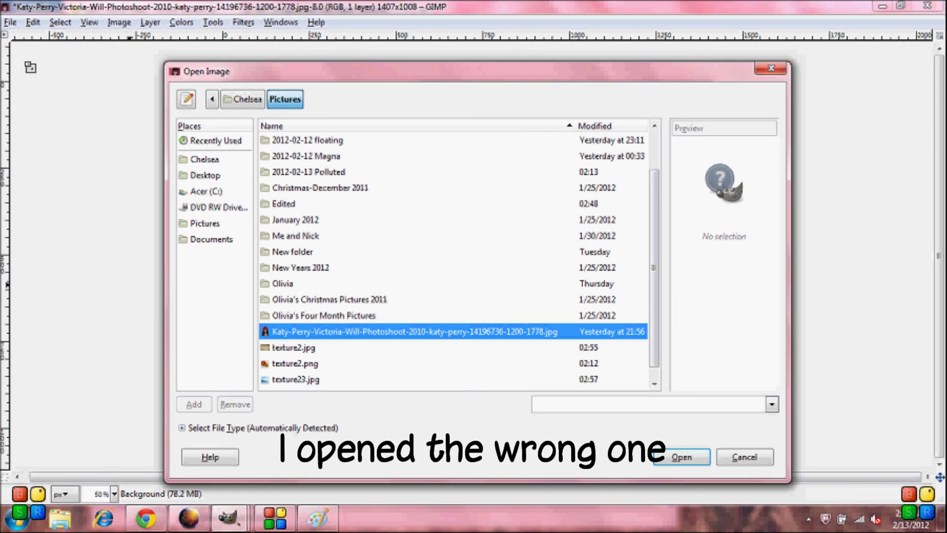
{"action": "double_click", "coordinate": [313, 379]}
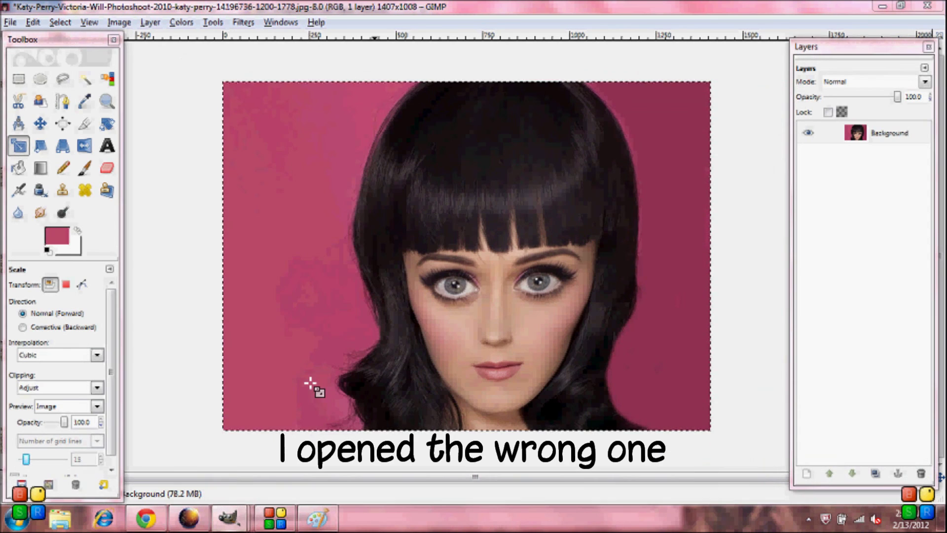
{"action": "mouse_move", "coordinate": [306, 519]}
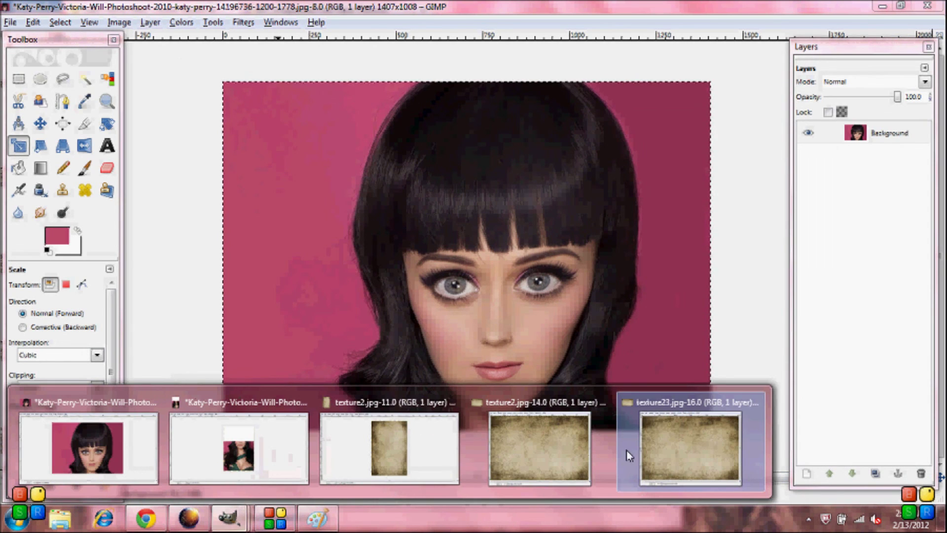
Copy the texture23.jpg image and paste it as a new layer over the portrait.
{"action": "left_click", "coordinate": [634, 449]}
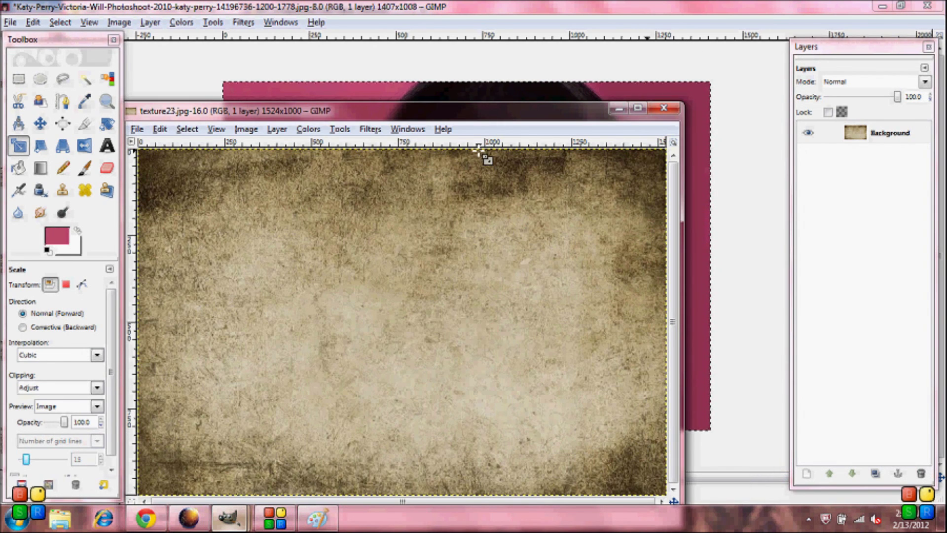
{"action": "left_click", "coordinate": [160, 136]}
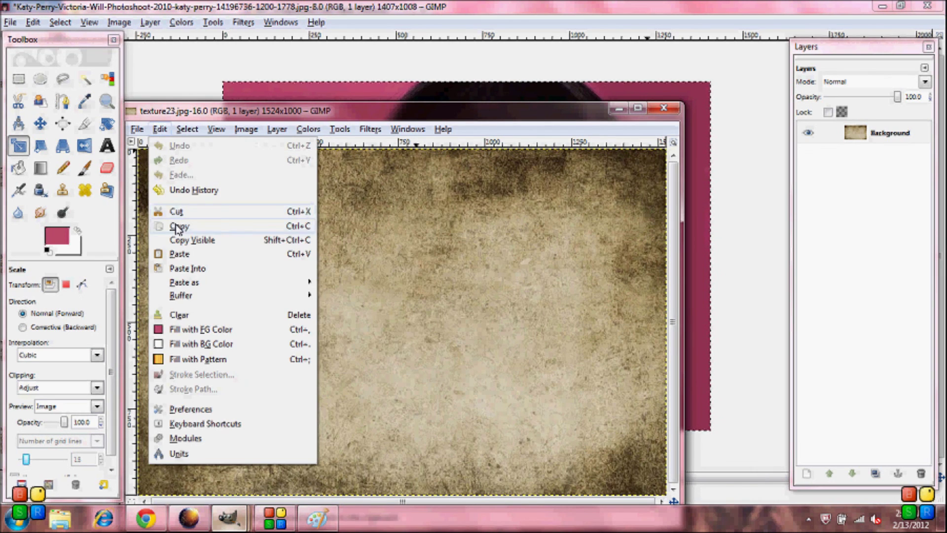
{"action": "left_click", "coordinate": [182, 217]}
{"action": "left_click", "coordinate": [409, 6]}
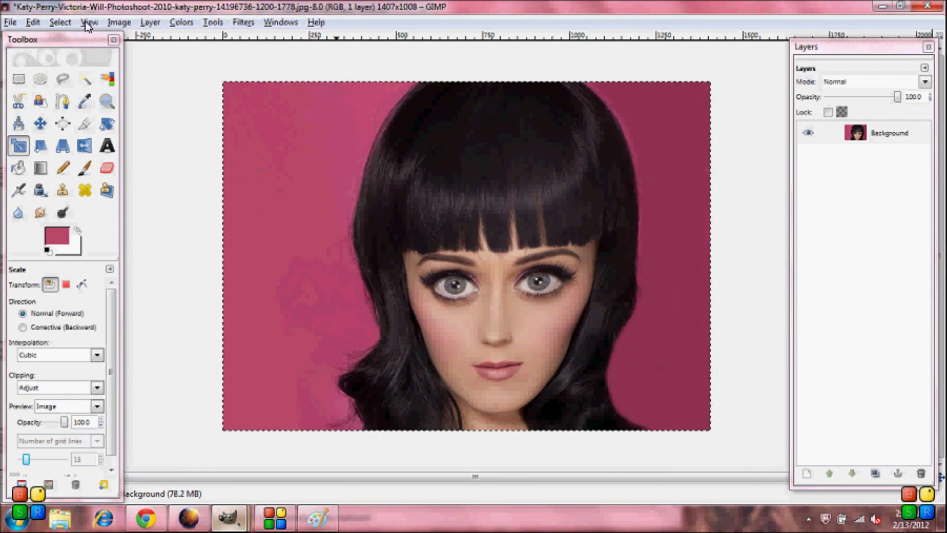
{"action": "left_click", "coordinate": [32, 22]}
{"action": "mouse_move", "coordinate": [79, 184]}
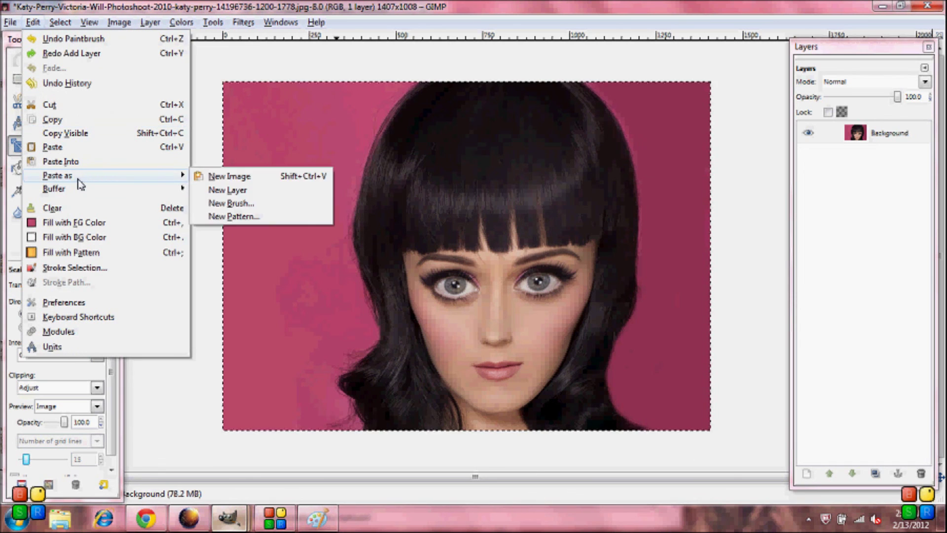
{"action": "left_click", "coordinate": [215, 192]}
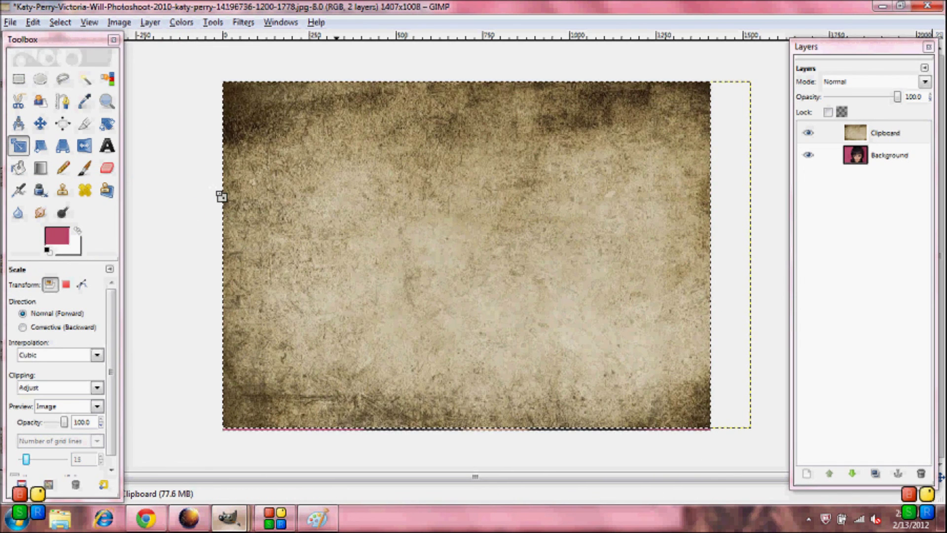
Set the texture layer's blend mode to Grain merge and lower its opacity to about 56.
{"action": "left_click", "coordinate": [925, 82]}
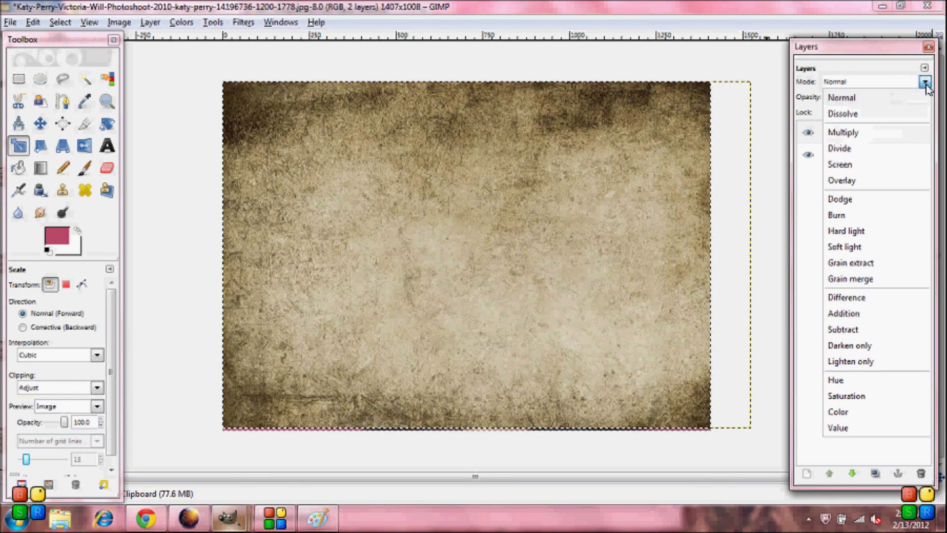
{"action": "left_click", "coordinate": [867, 279]}
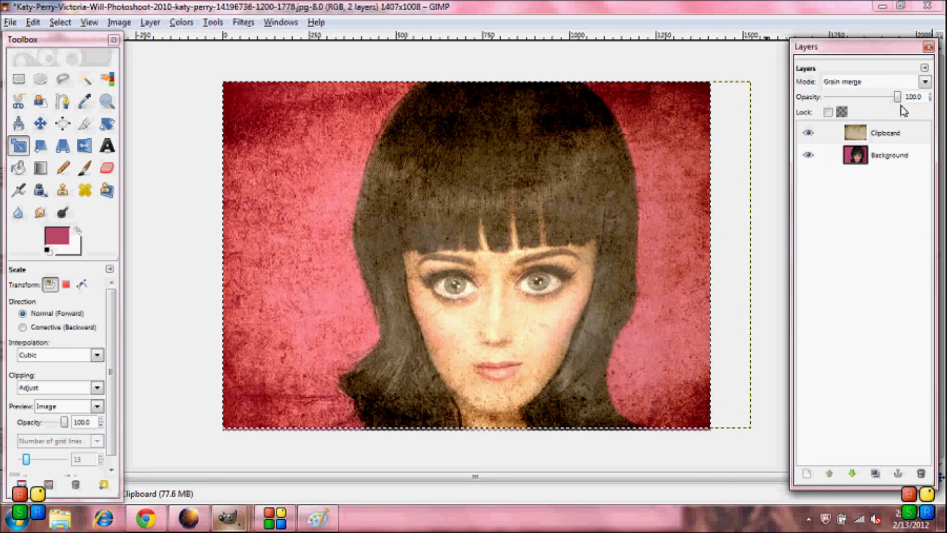
{"action": "left_click_drag", "start_coordinate": [898, 97], "coordinate": [878, 106]}
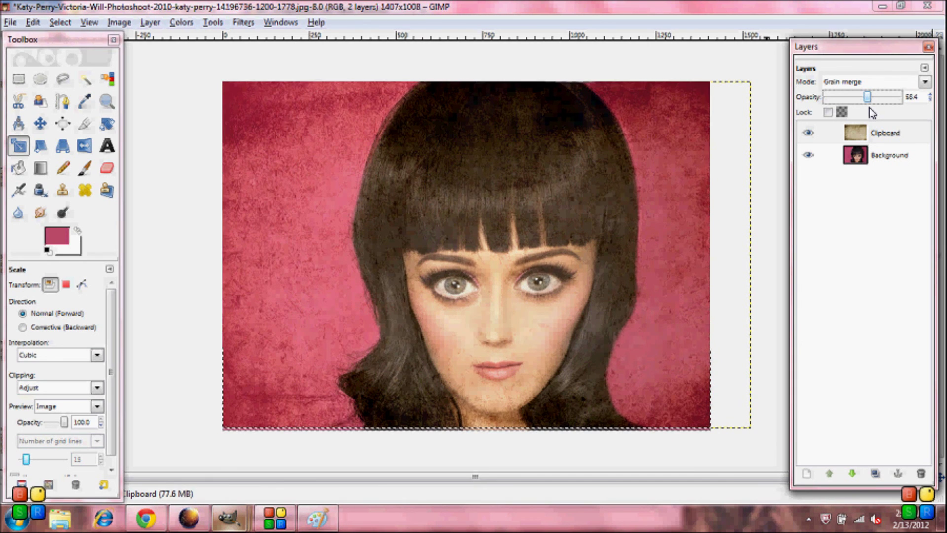
Flatten the texture layer and the portrait into a single-layer image.
{"action": "left_click", "coordinate": [861, 139]}
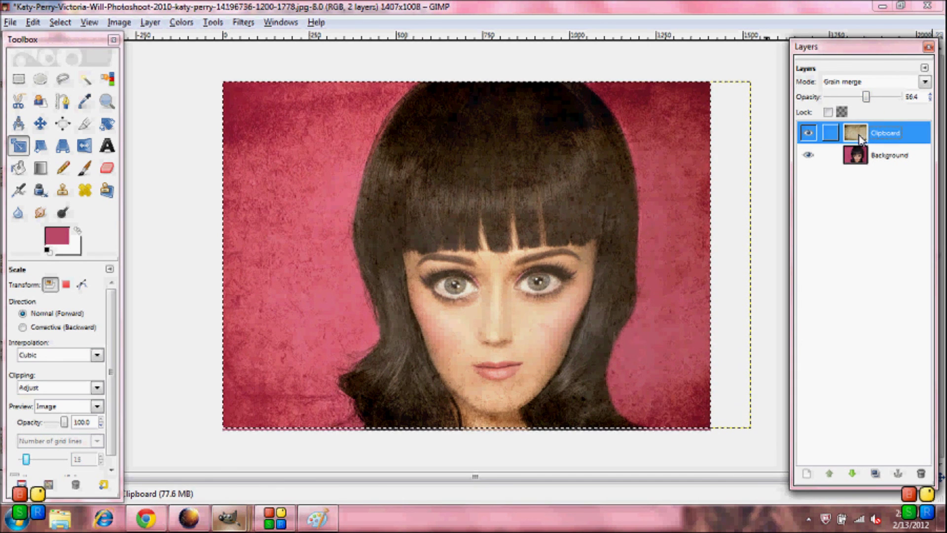
{"action": "right_click", "coordinate": [861, 140]}
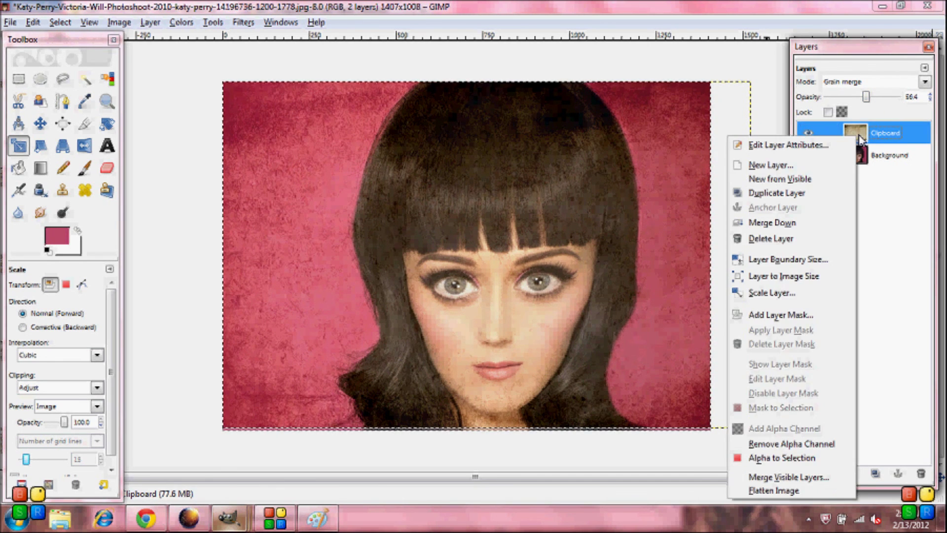
{"action": "left_click", "coordinate": [767, 491]}
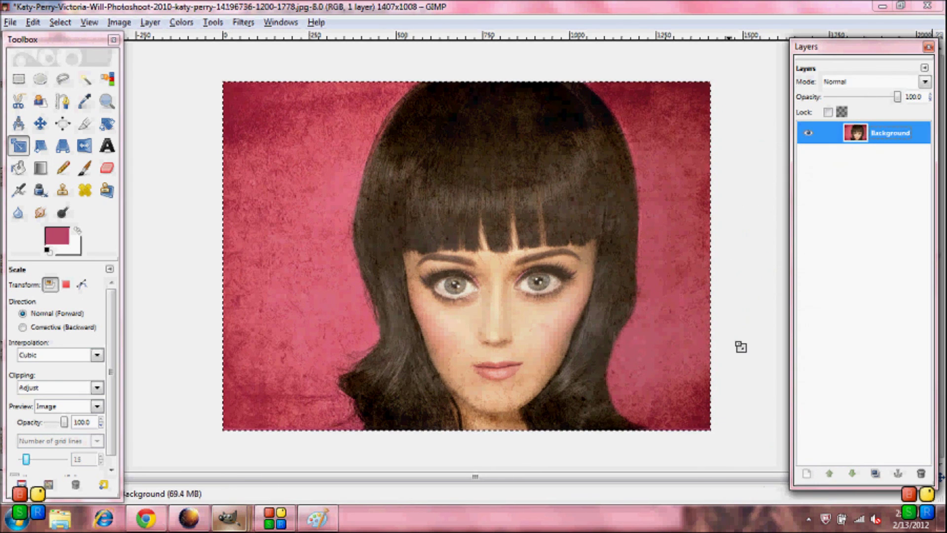